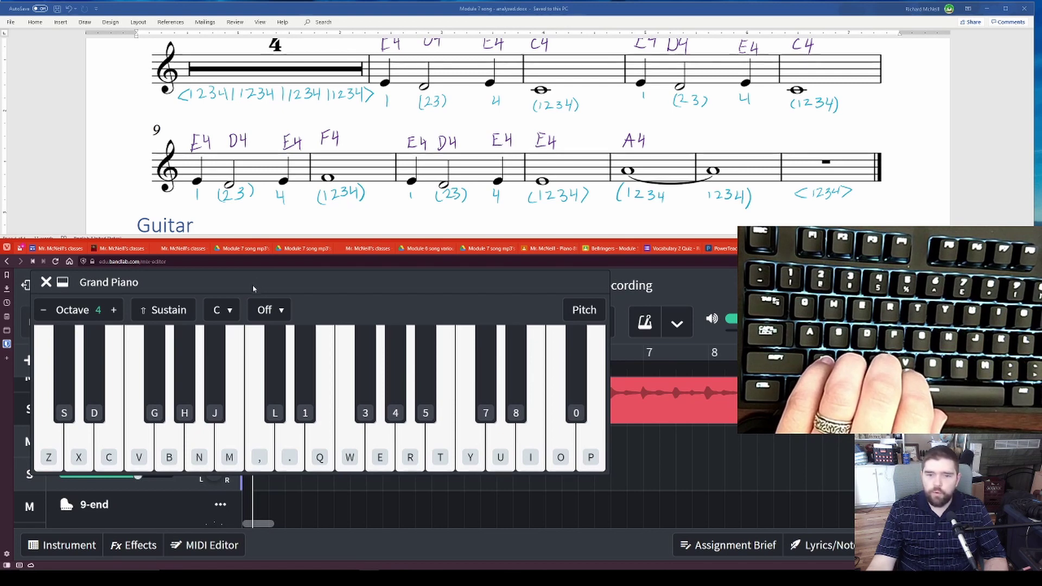
Step: Move the Grand Piano keyboard off the timeline, then raise it until the Z–P key labels show
left_click_drag(253, 288, 466, 400)
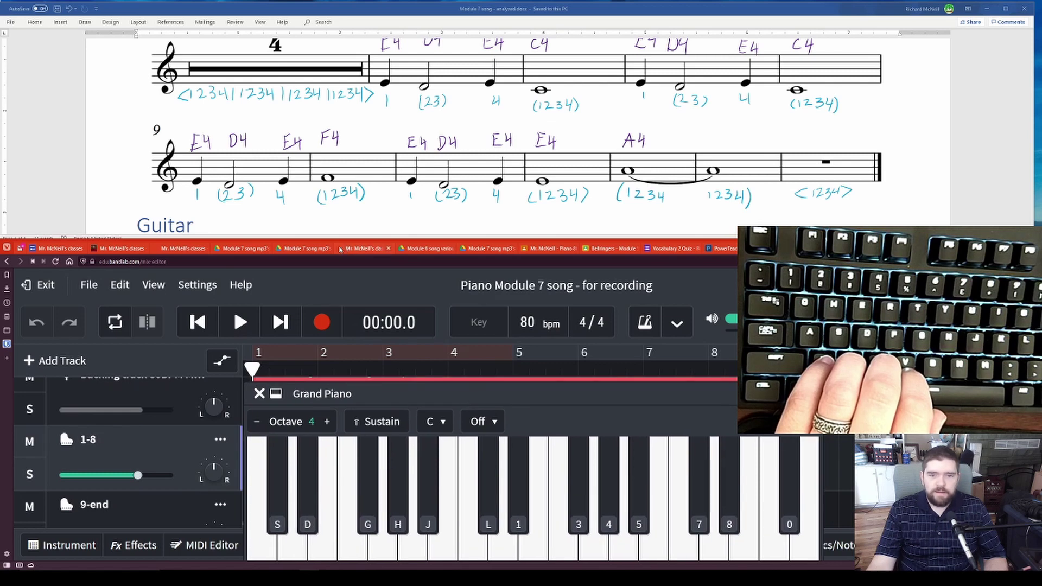
scroll(127, 423, "up", 3)
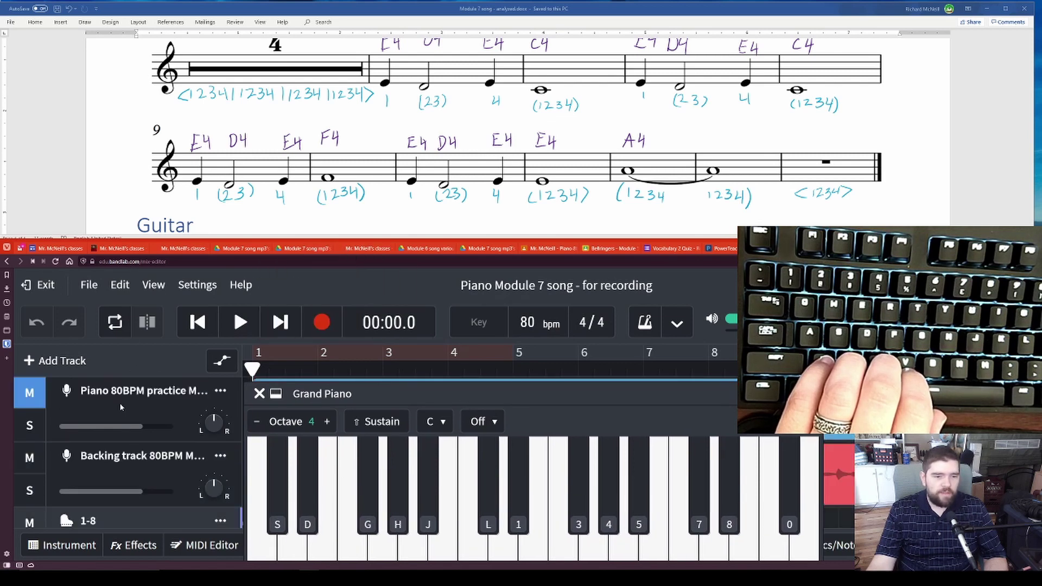
scroll(148, 438, "down", 3)
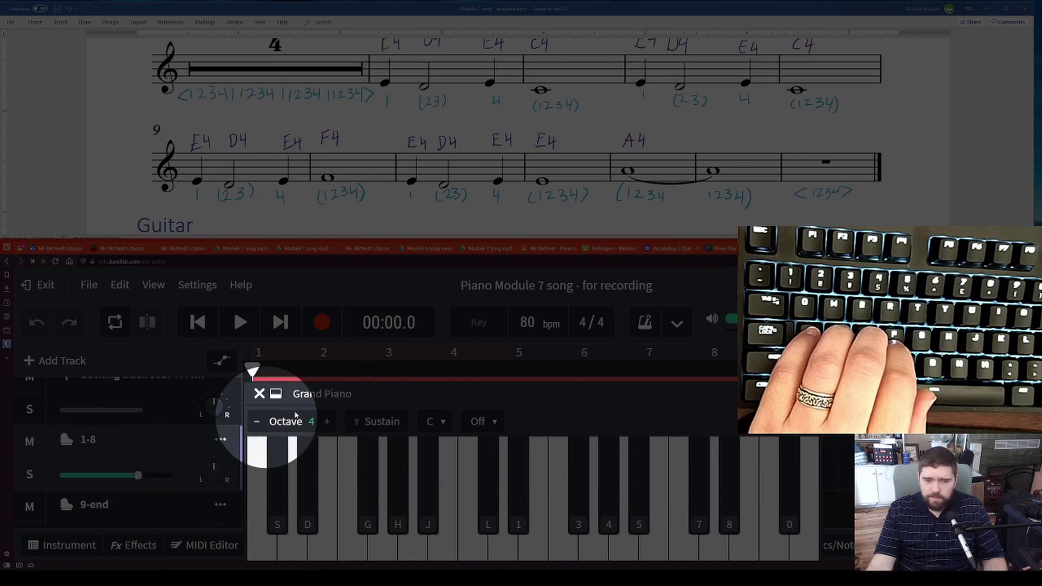
left_click_drag(349, 395, 351, 400)
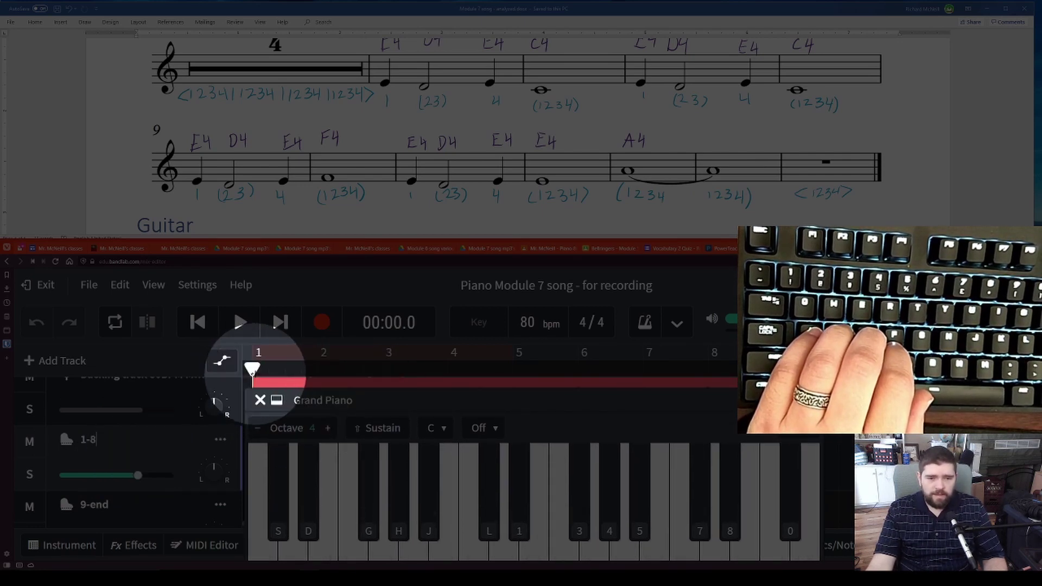
left_click_drag(372, 400, 374, 369)
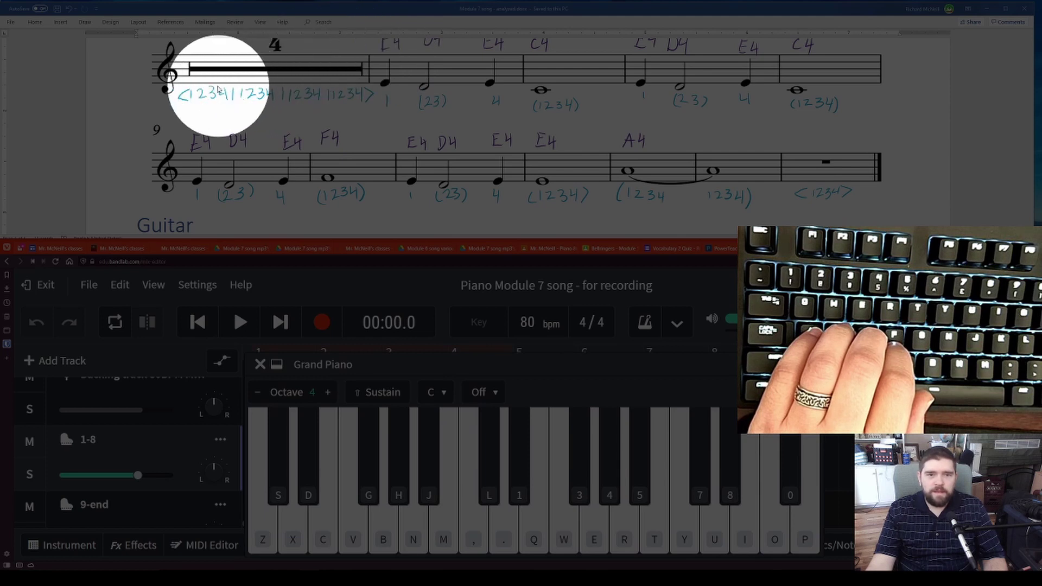
Step: Try a recording pass, resize the piano keyboard, and return the playhead to bar 1
left_click(321, 331)
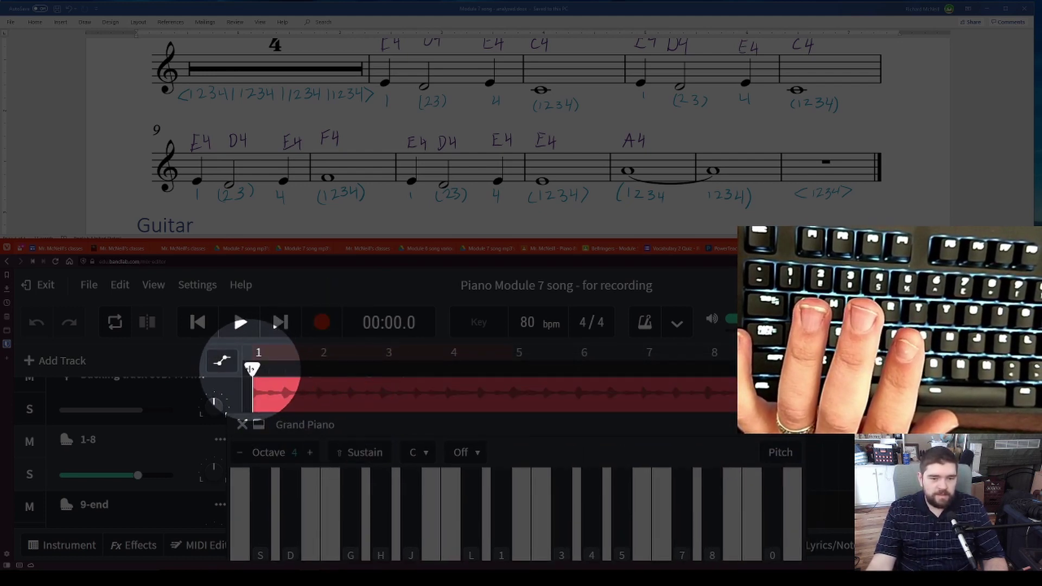
left_click_drag(304, 423, 326, 354)
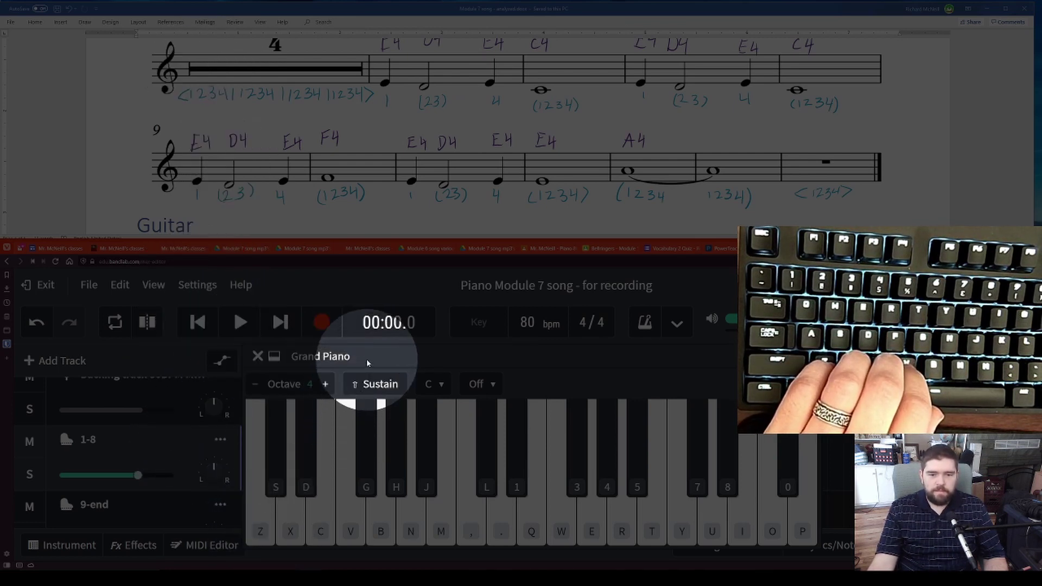
left_click_drag(367, 348, 361, 423)
left_click(196, 322)
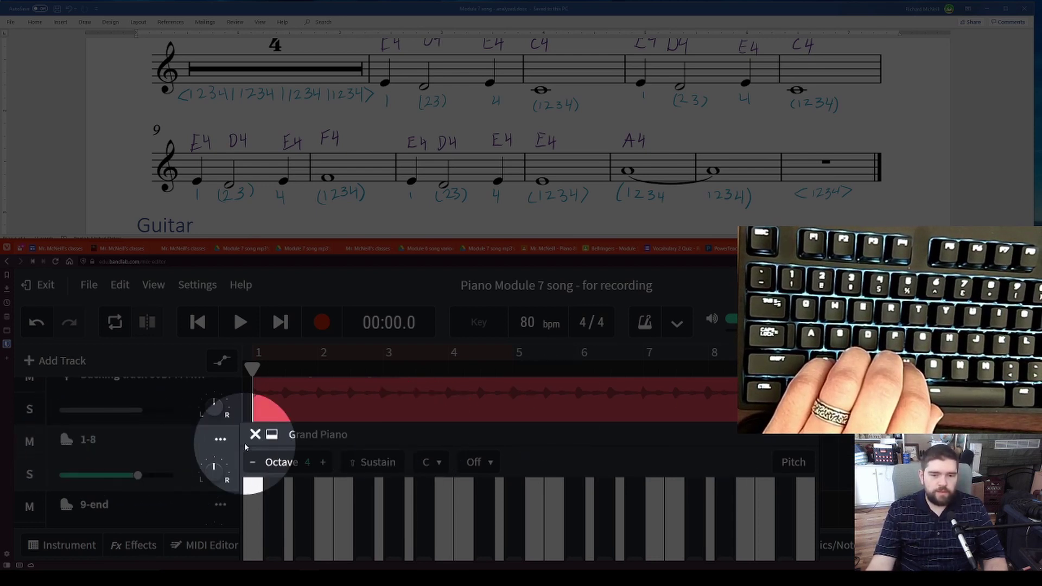
Step: Shrink and collapse the piano keyboard panel, then bring it back into view
left_click_drag(398, 439, 387, 538)
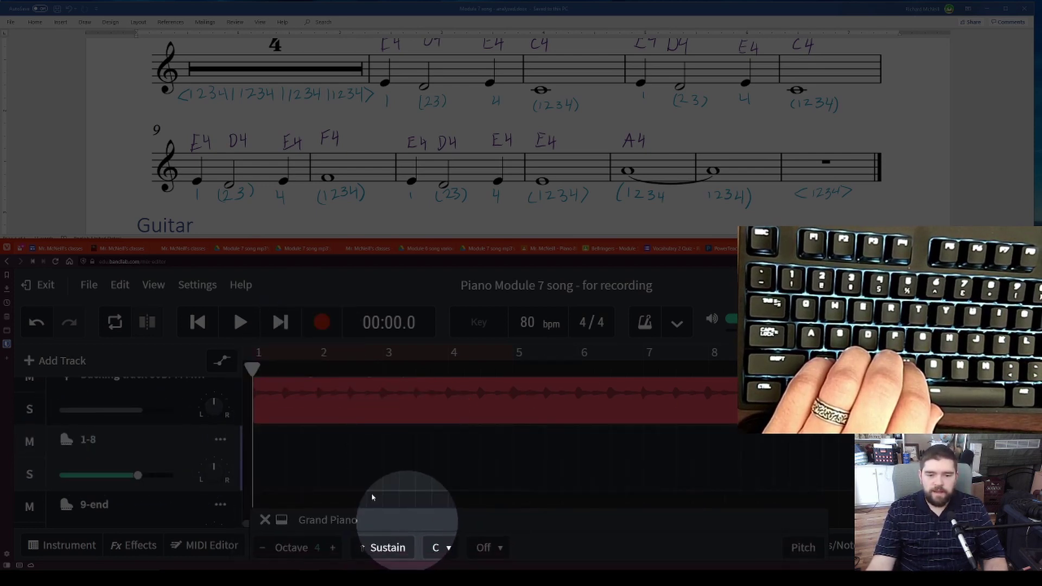
left_click(407, 452)
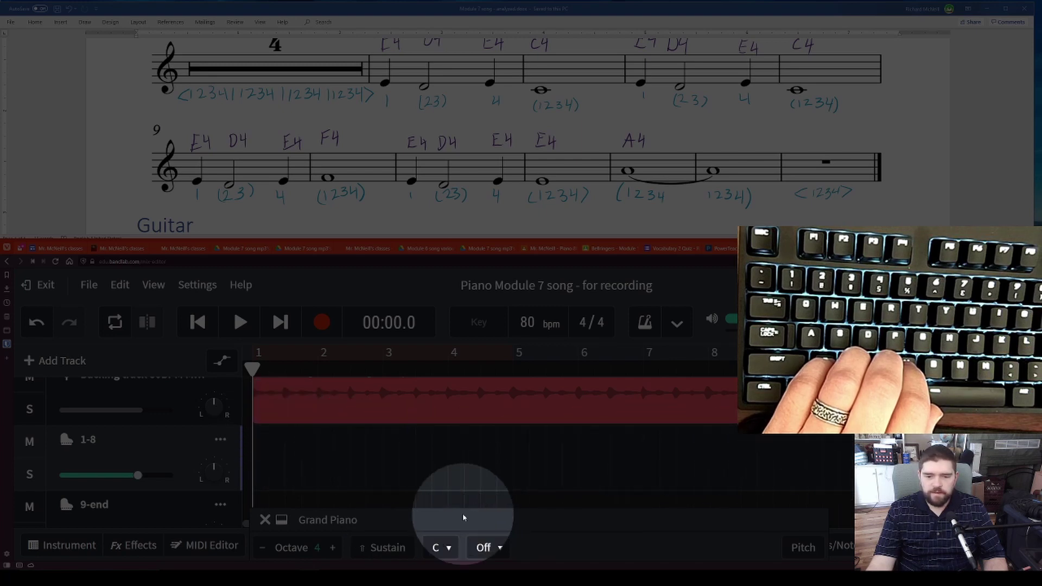
left_click_drag(460, 519, 451, 492)
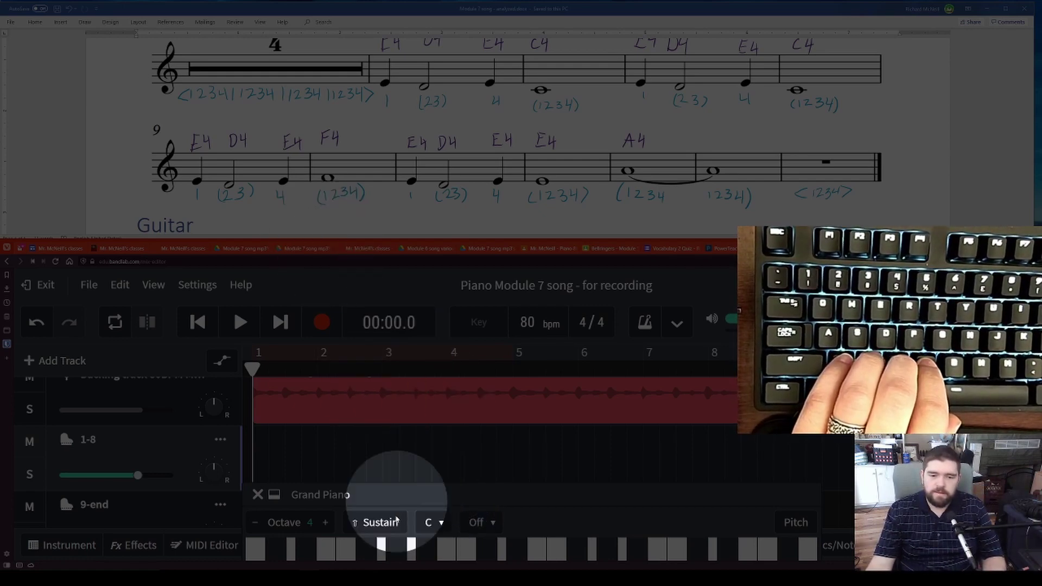
Step: Expand the Grand Piano keyboard to full size
left_click_drag(393, 503, 391, 363)
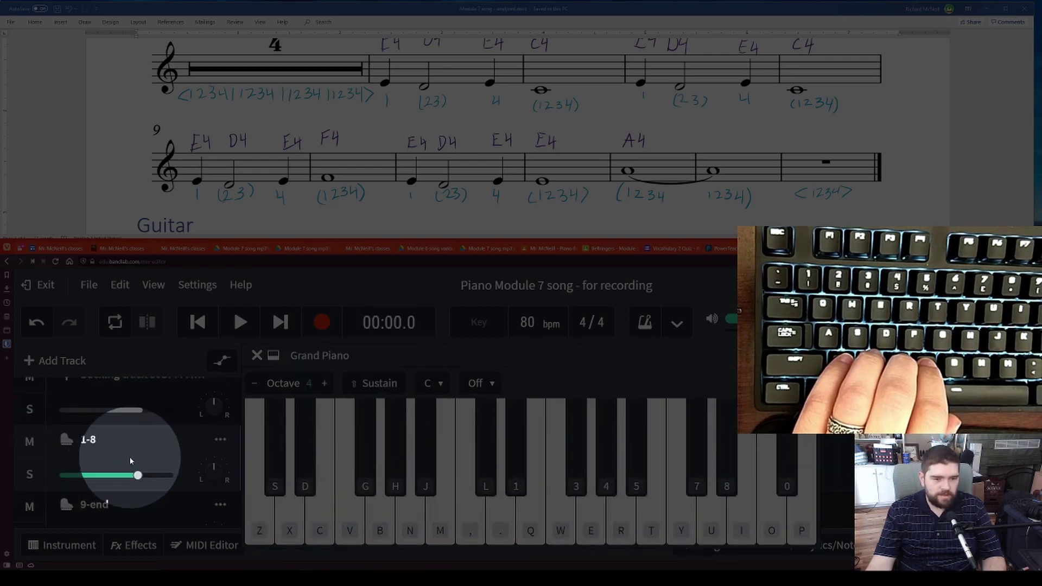
scroll(133, 448, "up", 3)
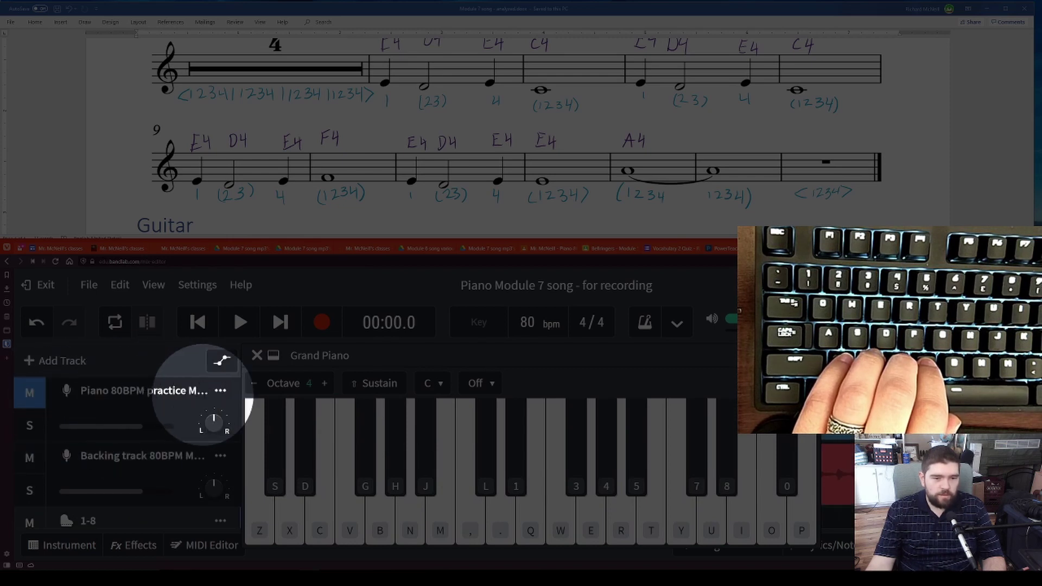
scroll(157, 407, "down", 2)
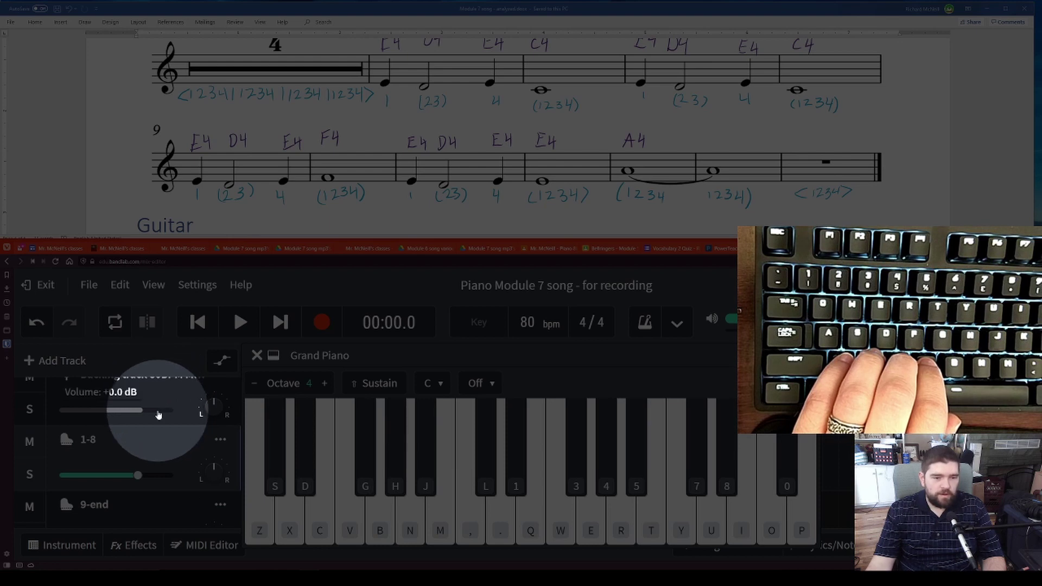
scroll(150, 420, "up", 2)
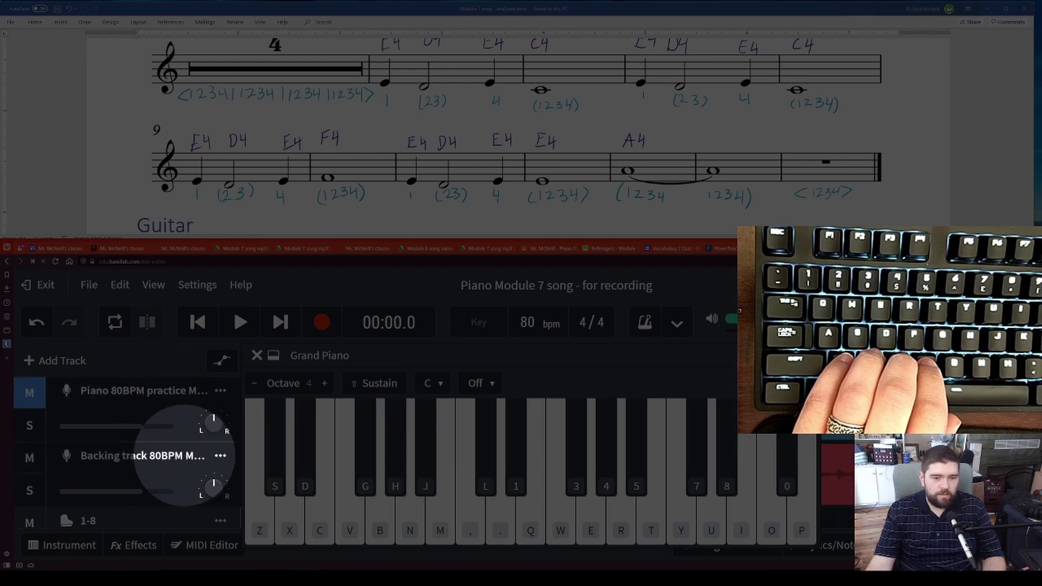
Step: Close the Backing track's Voice/Mic panel and select the 1-8 MIDI track
left_click(177, 473)
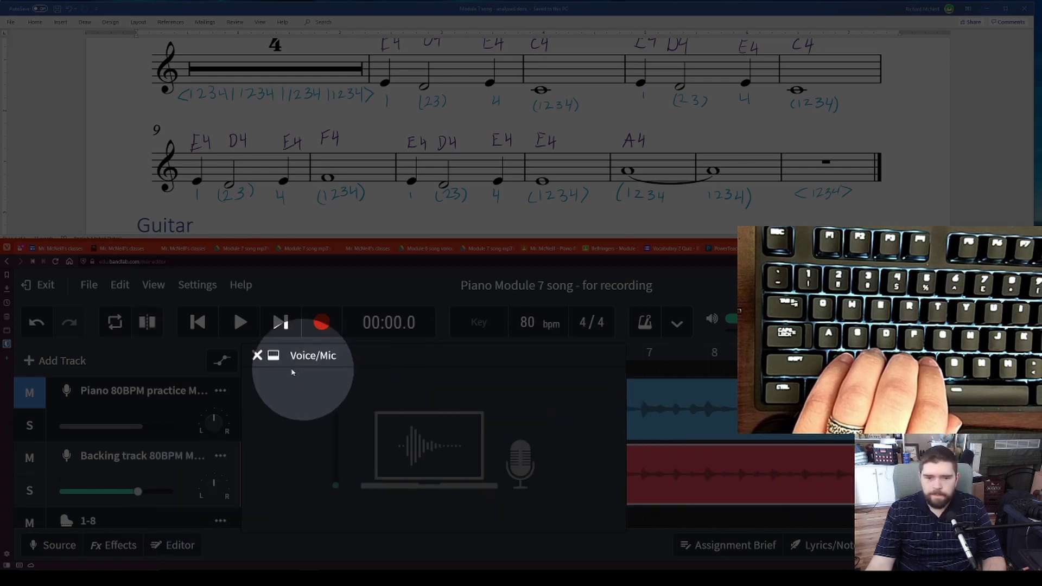
left_click(257, 355)
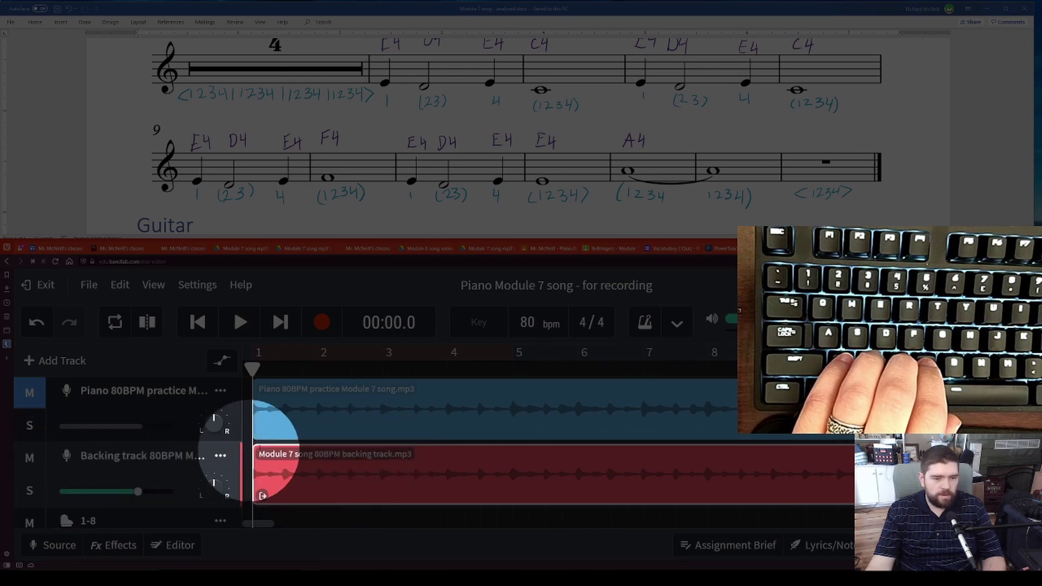
scroll(217, 454, "down", 2)
left_click(155, 448)
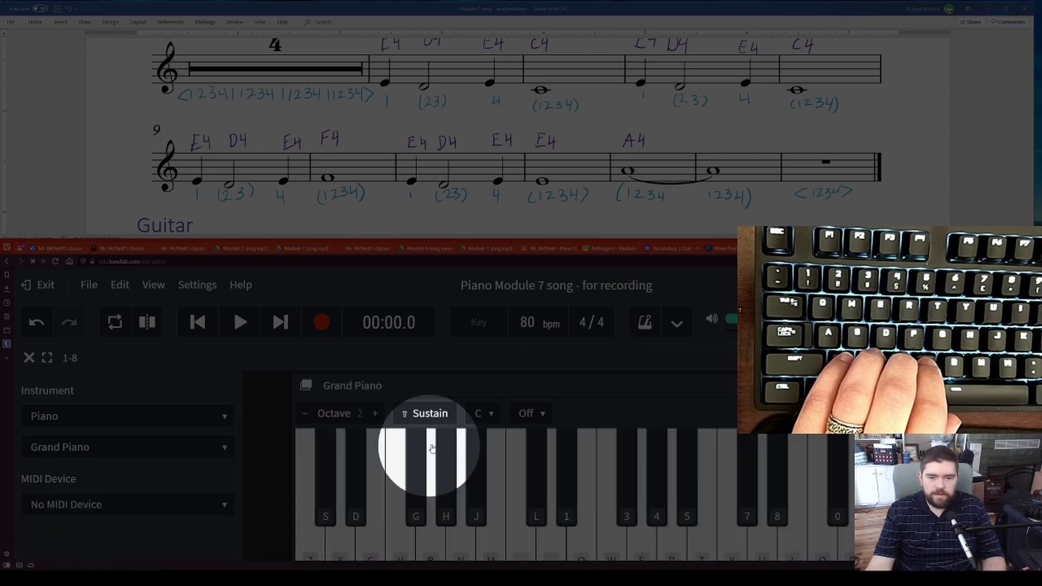
Step: Close the 1-8 Instrument sidebar and place the piano keyboard above the backing lane
left_click(306, 385)
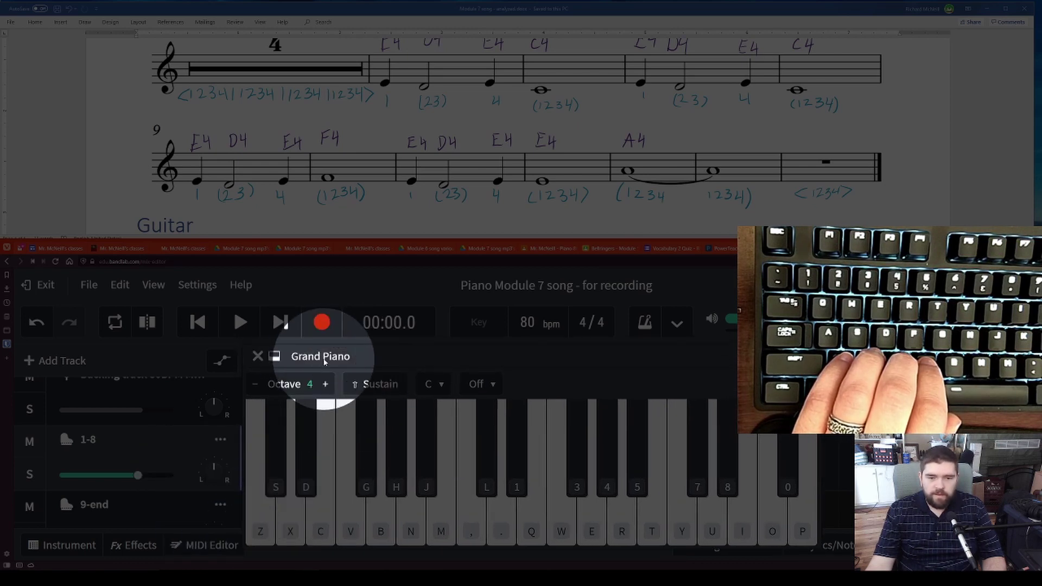
left_click_drag(324, 359, 329, 375)
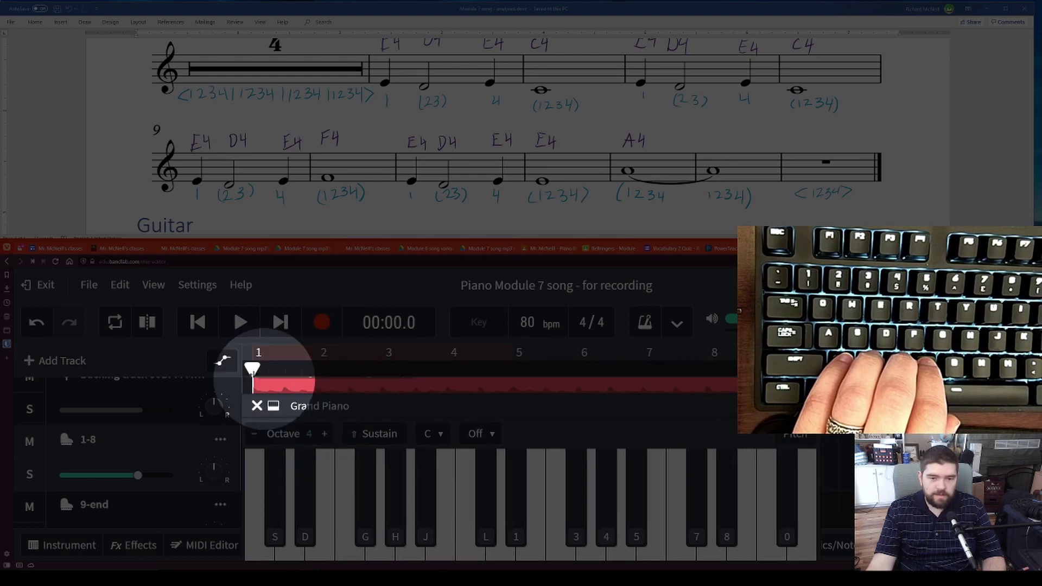
left_click_drag(314, 406, 325, 371)
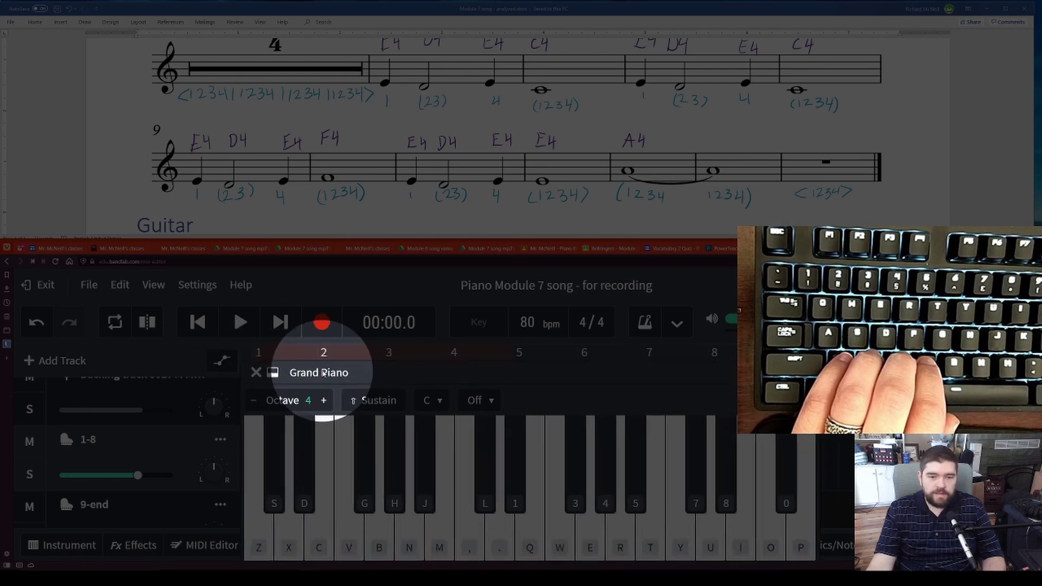
Step: Record the bars 1–8 melody D4-E4-C4-E4-D4-E4-C4 on keys X, C, Z, C, X, C, Z
left_click(323, 326)
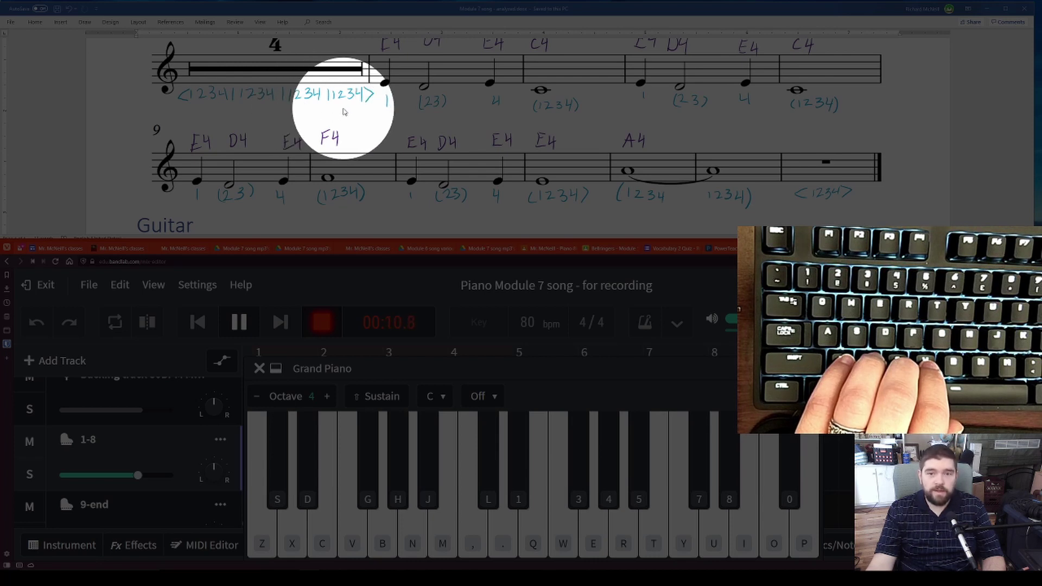
key("x")
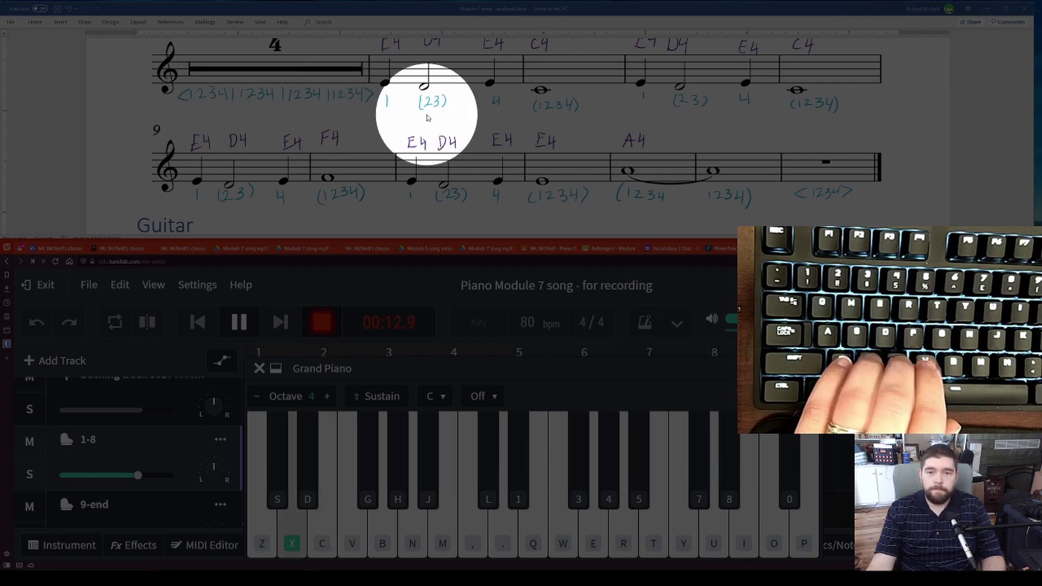
key("c")
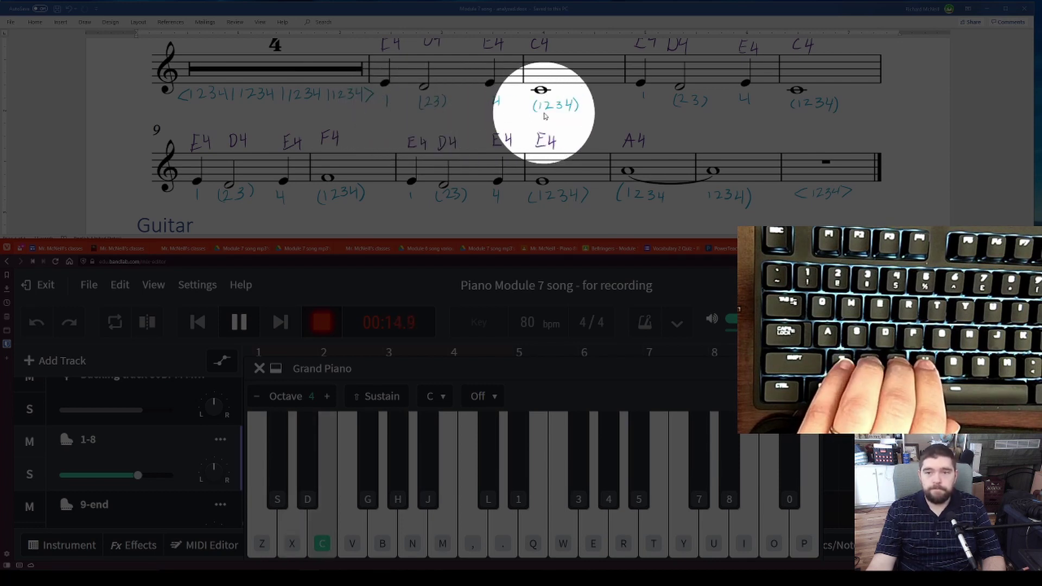
key("z")
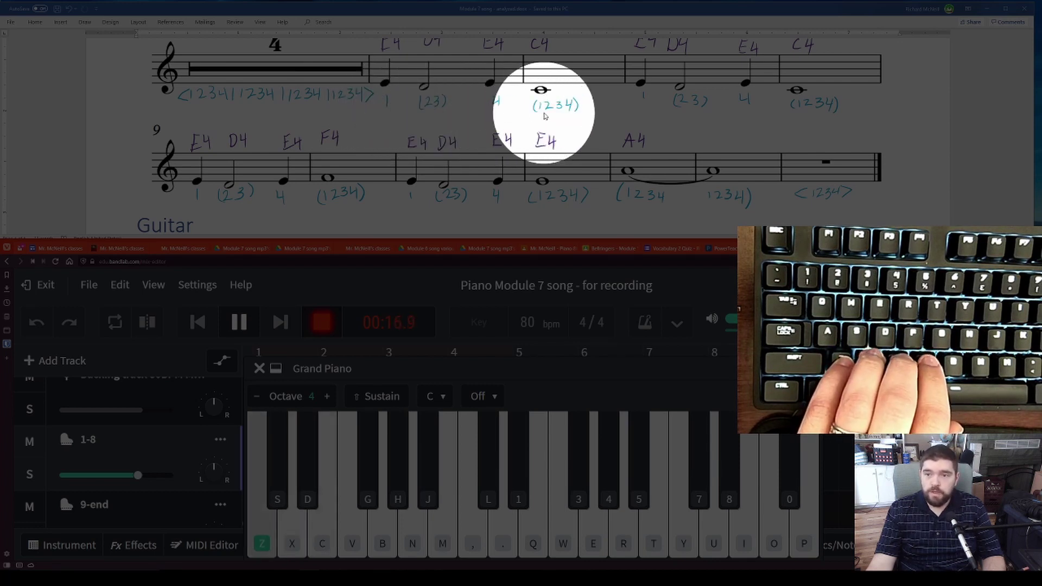
key("c")
key("x")
key("c")
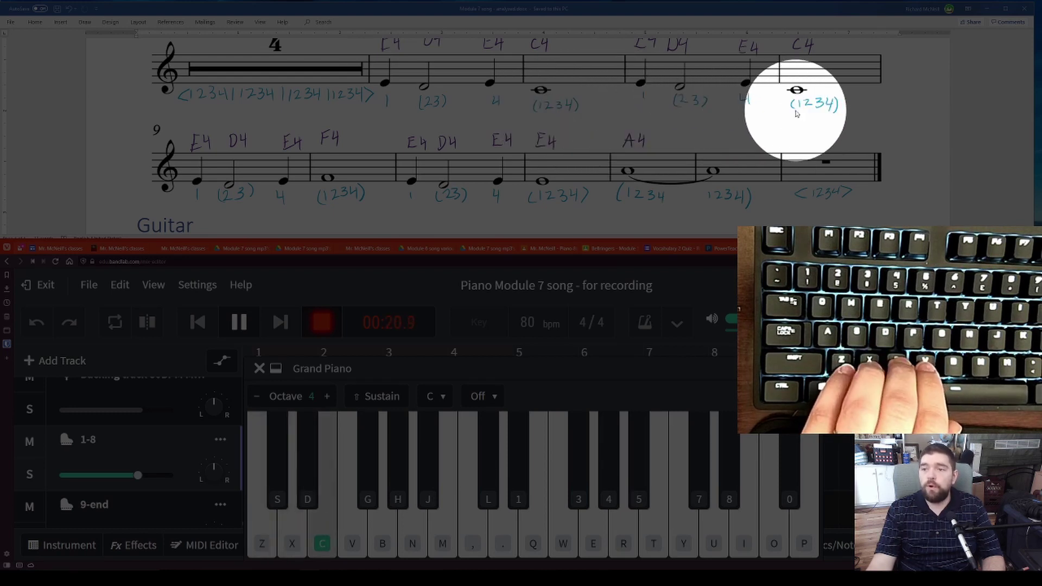
key("z")
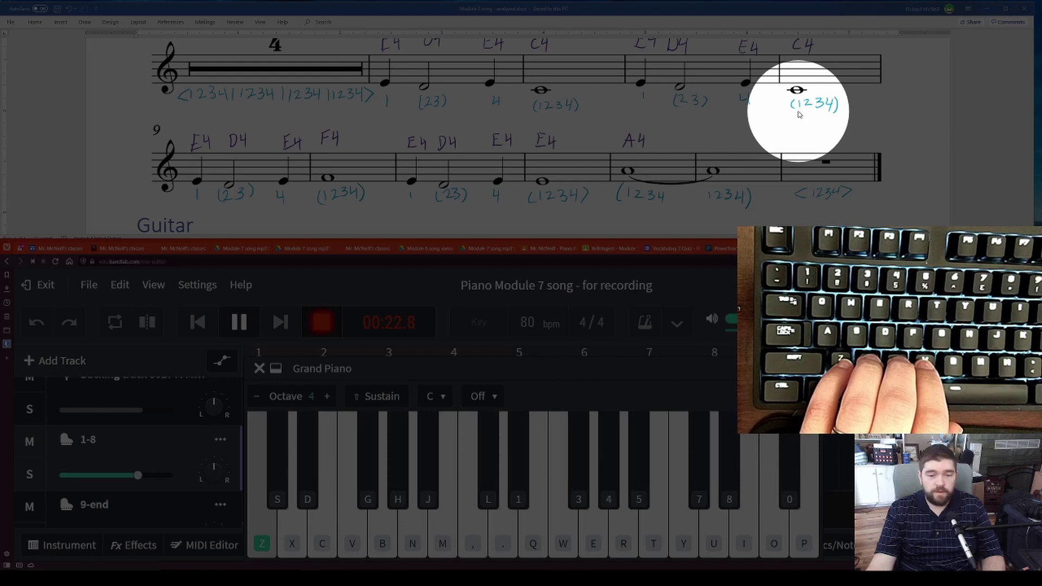
Step: Stop recording, drag the playhead to bar 9 (00:24.0), and restore the piano keyboard
left_click(322, 322)
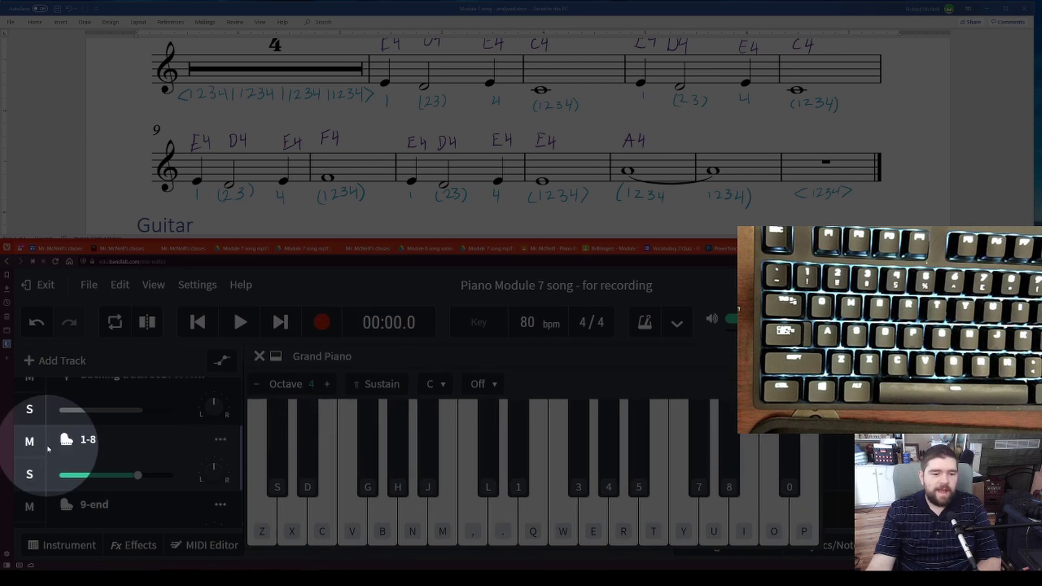
scroll(48, 445, "down", 2)
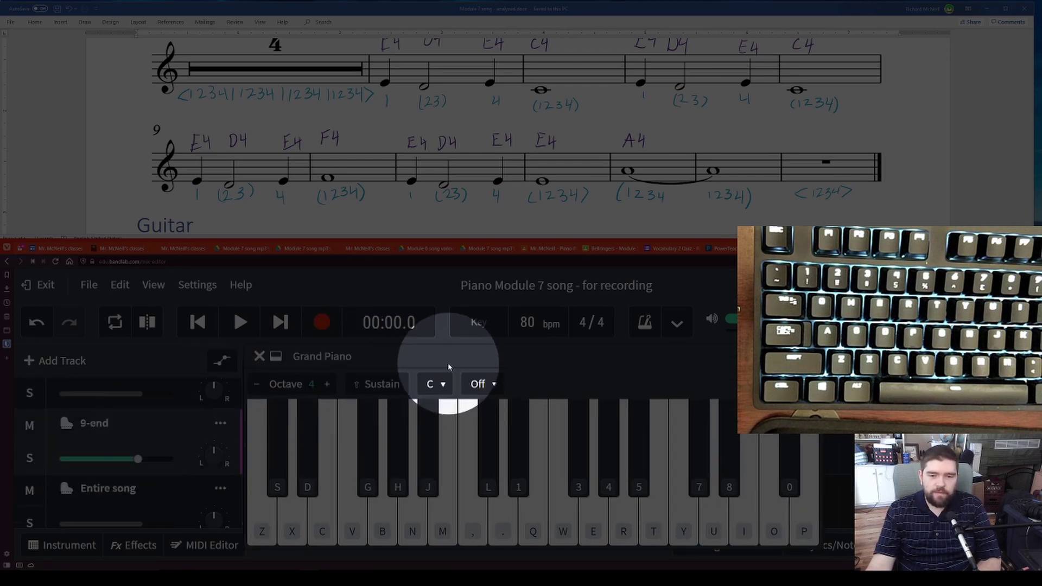
left_click_drag(448, 363, 465, 496)
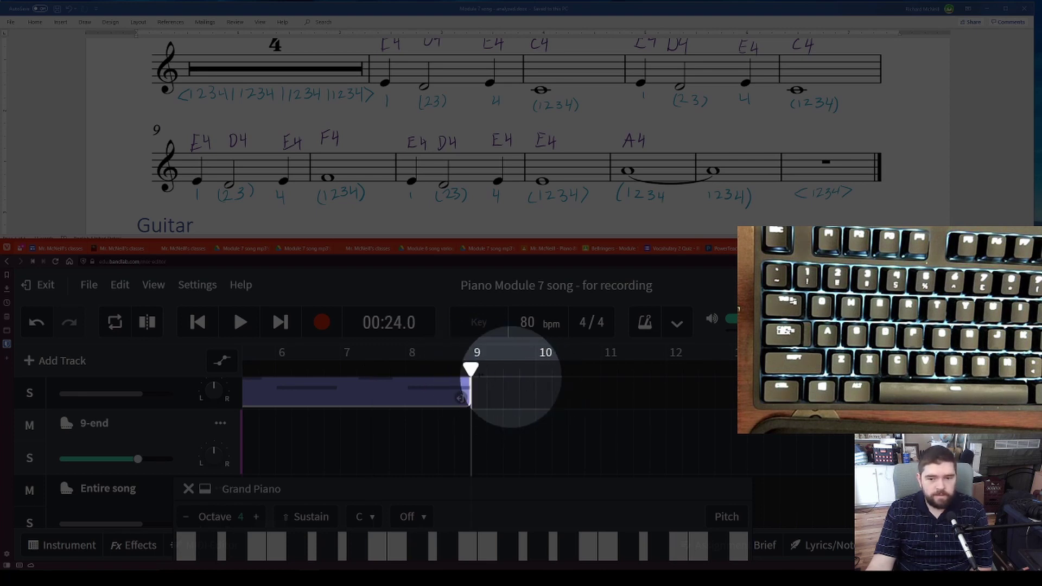
left_click_drag(463, 369, 471, 369)
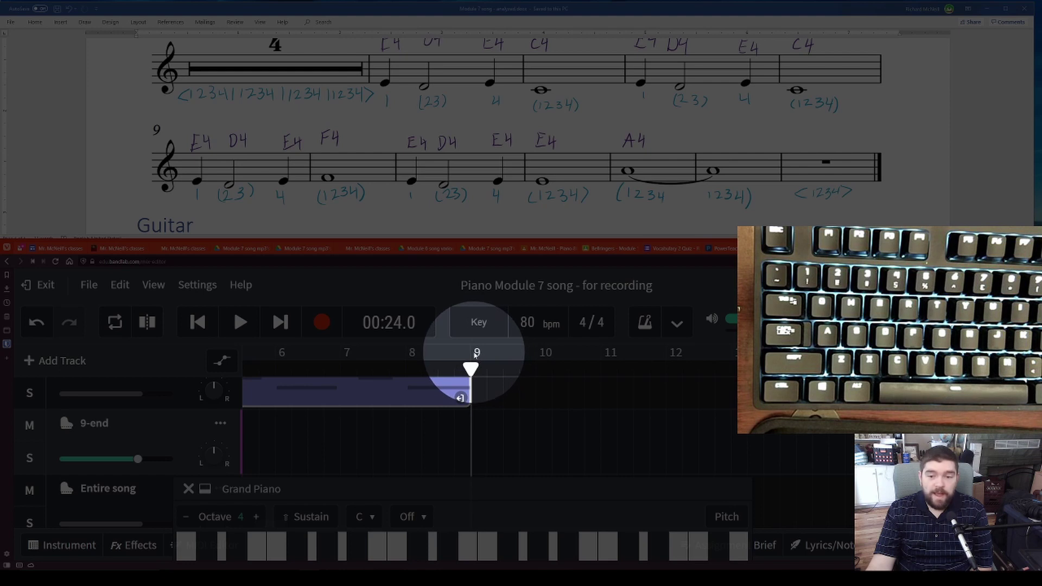
left_click_drag(461, 492, 446, 362)
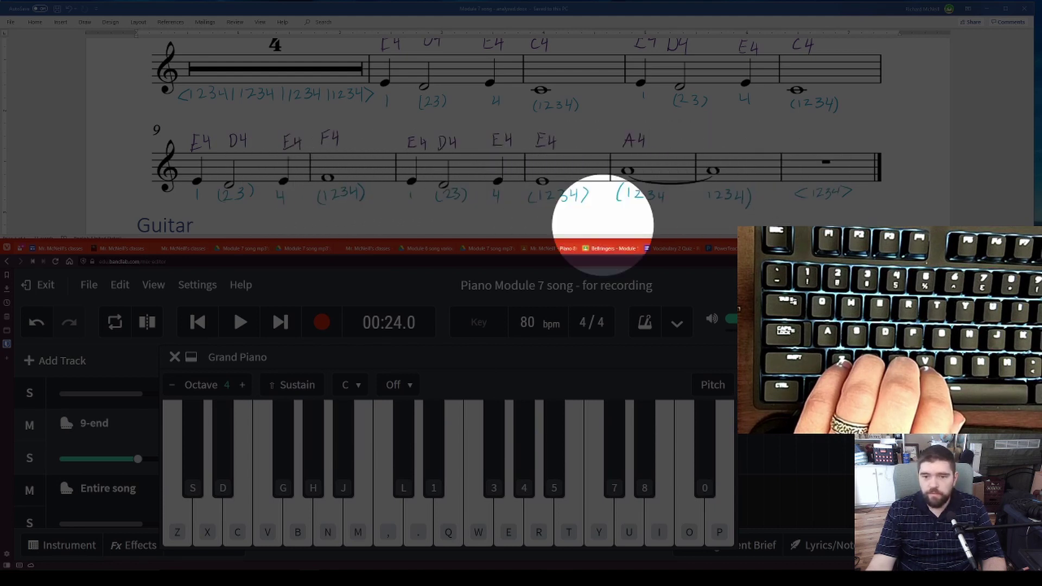
Step: Play E4-D4-F4-E4-D4-E4-A4 on keys C, X, V, C, X, C, N, then maximize BandLab
left_click_drag(436, 357, 478, 360)
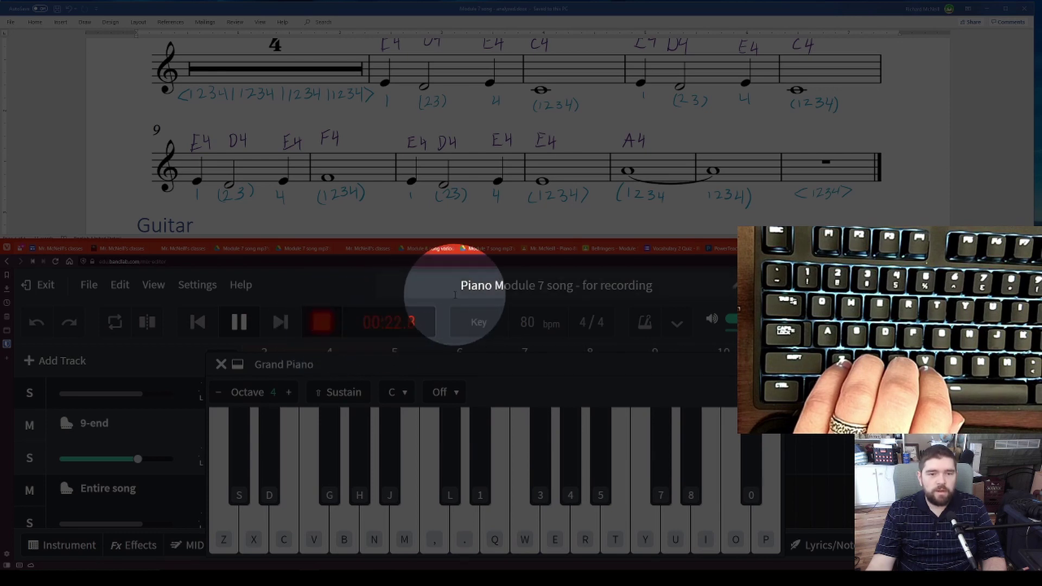
key("c")
key("x")
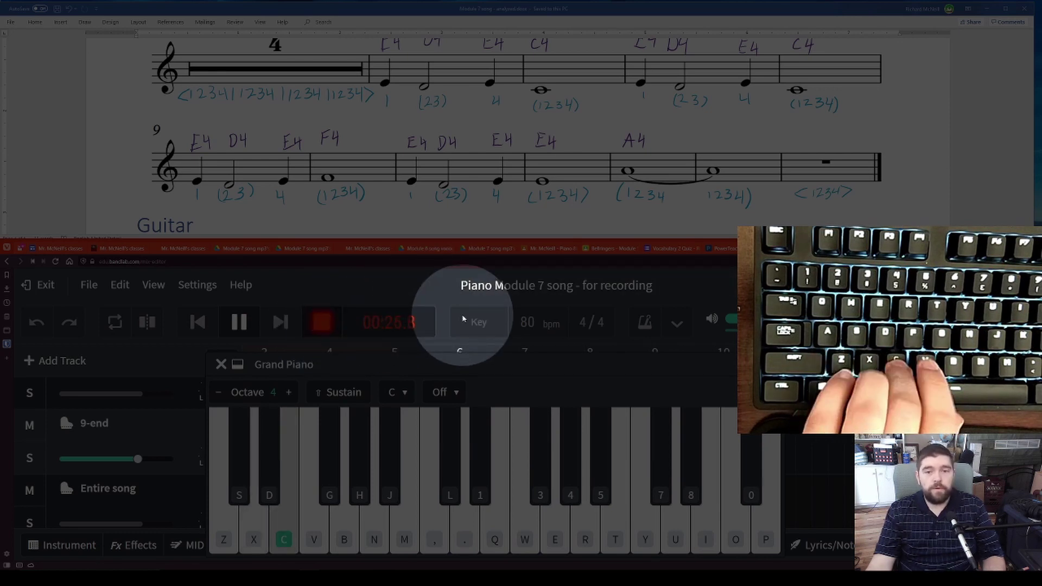
key("v")
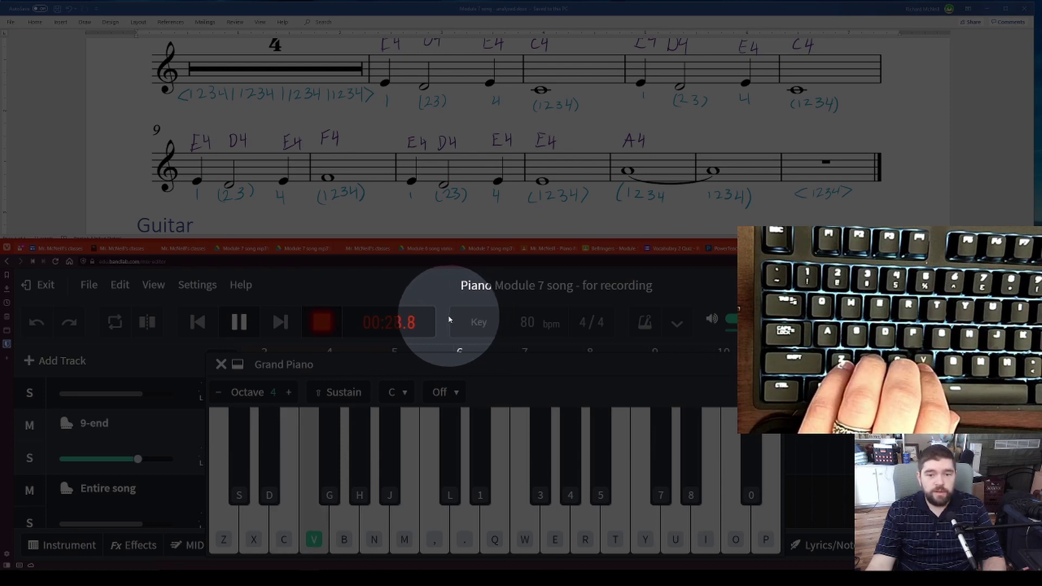
key("c")
key("x")
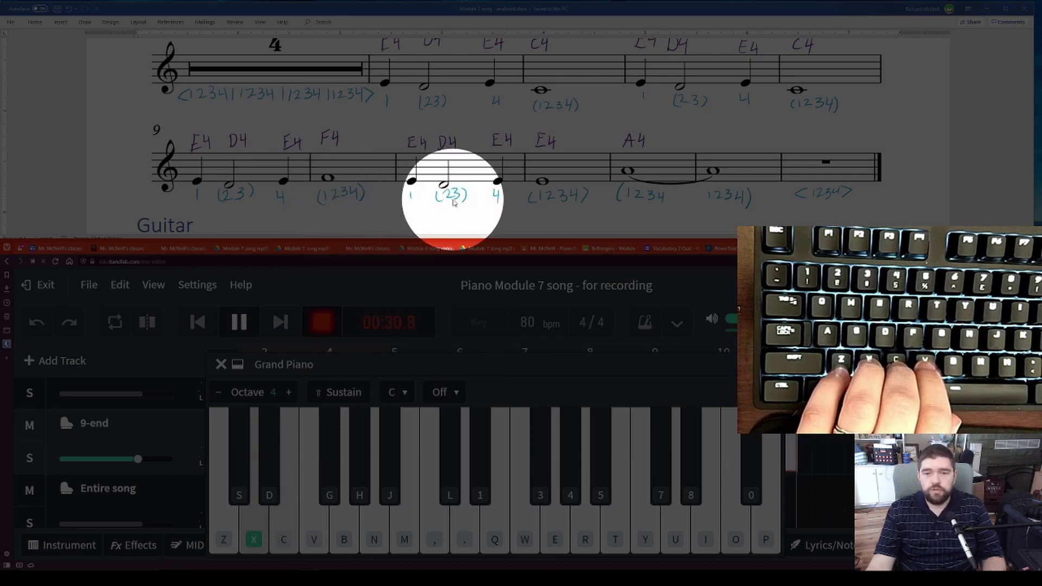
key("c")
key("c")
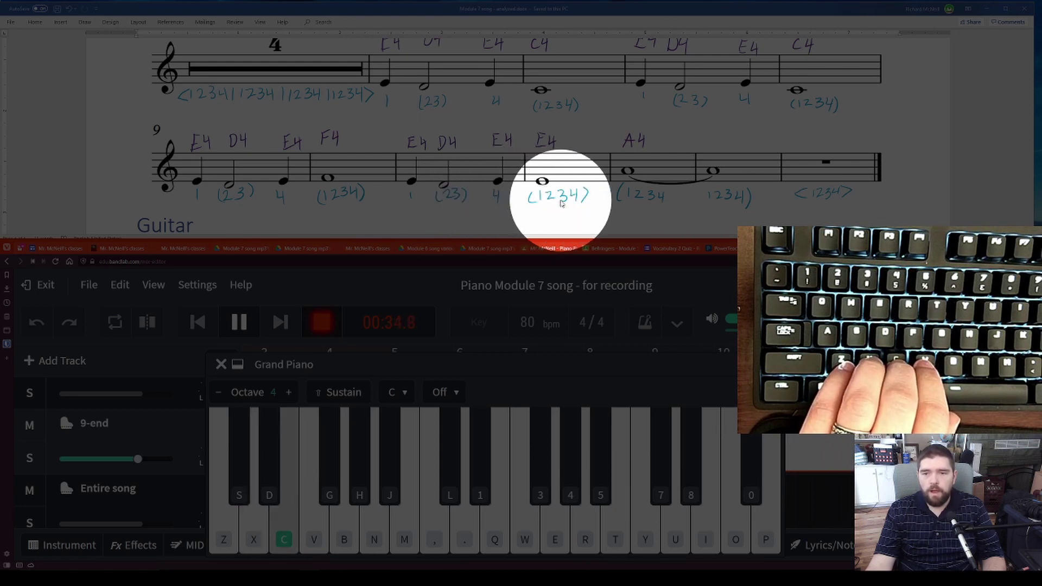
key("n")
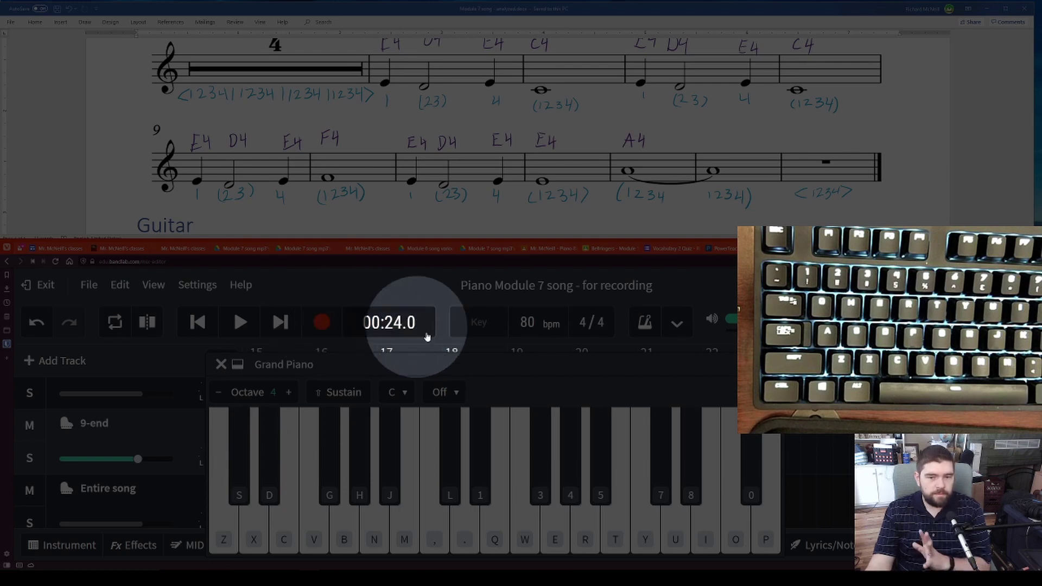
left_click_drag(427, 363, 538, 332)
key("super+Up")
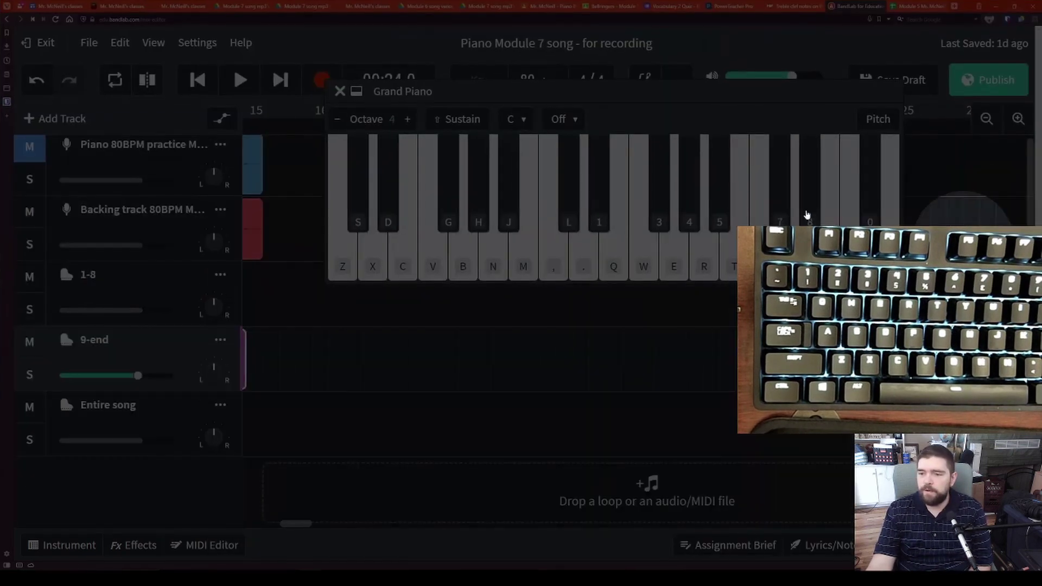
Step: Scroll the timeline back to bar 1, select the recorded 1-8 clip, and move the keyboard off it
left_click_drag(526, 93, 604, 272)
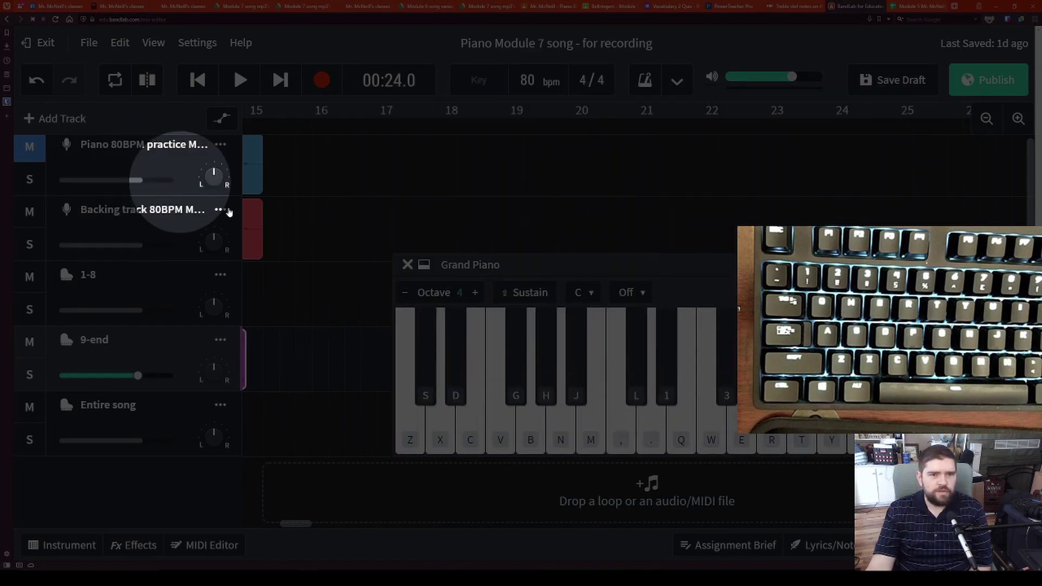
left_click_drag(292, 524, 243, 525)
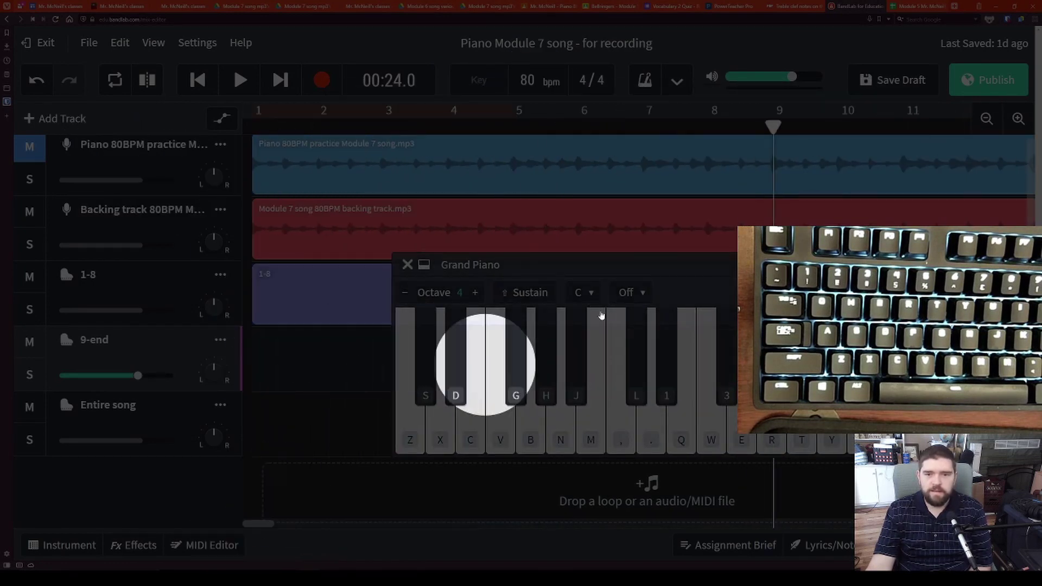
left_click(621, 267)
left_click_drag(624, 263, 436, 424)
left_click(331, 283)
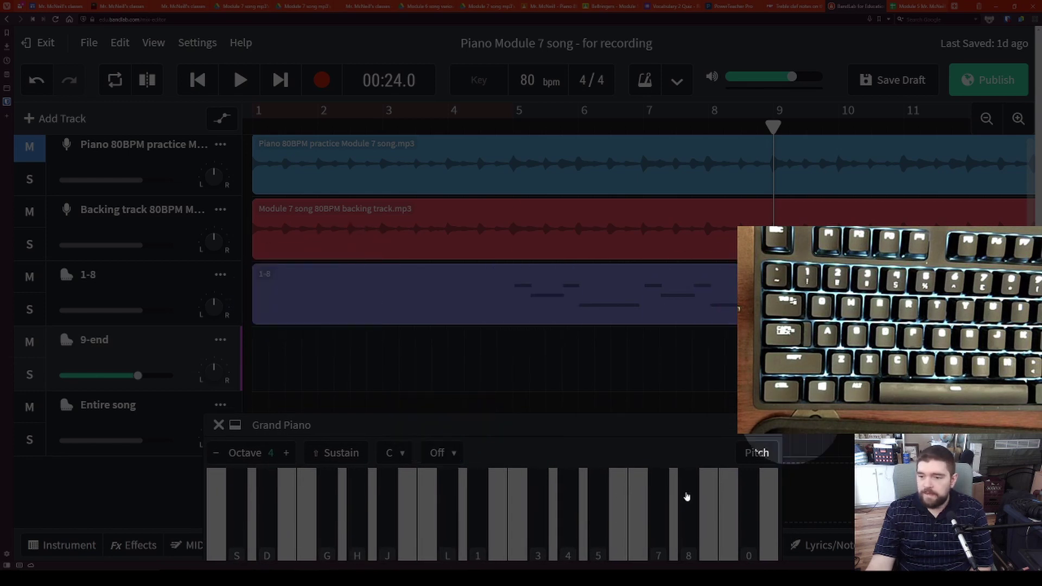
left_click_drag(629, 420, 597, 289)
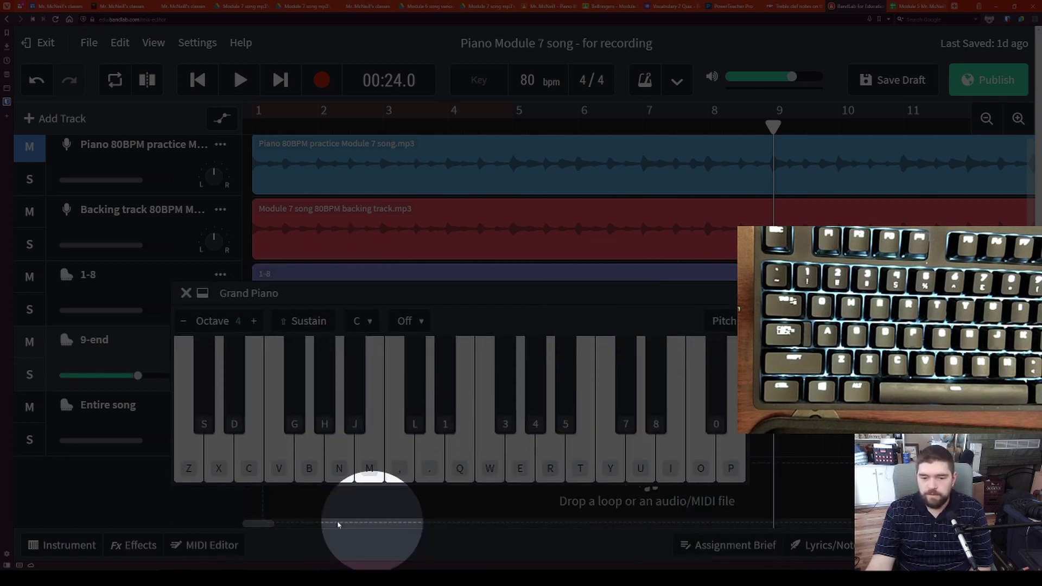
mouse_move(264, 524)
left_mouse_down()
mouse_move(279, 524)
mouse_move(266, 522)
left_mouse_up()
left_click_drag(459, 303, 628, 459)
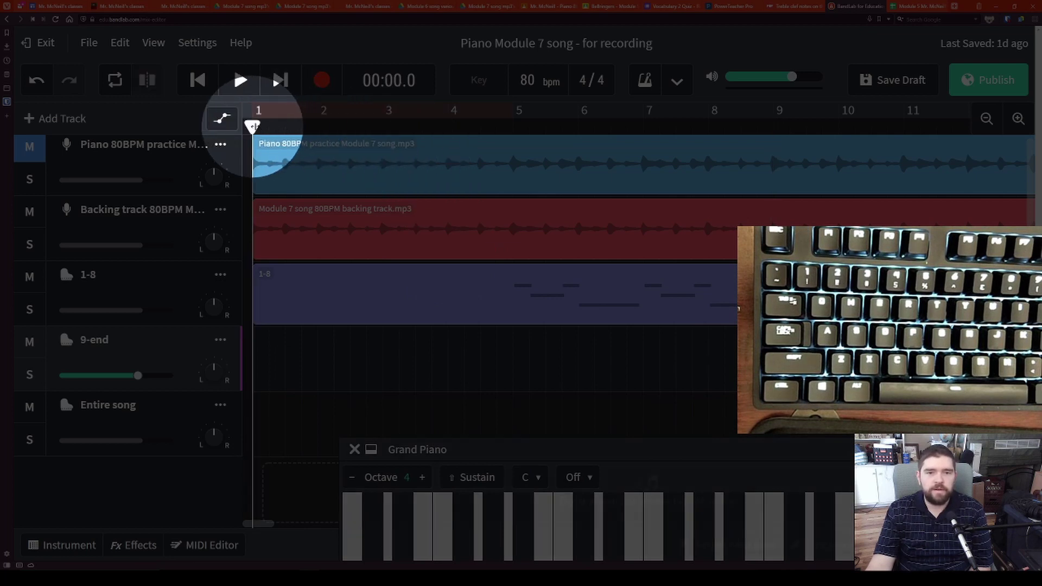
Step: Restore BandLab beneath the sheet music and move the piano keyboard off the track list
left_click(1017, 6)
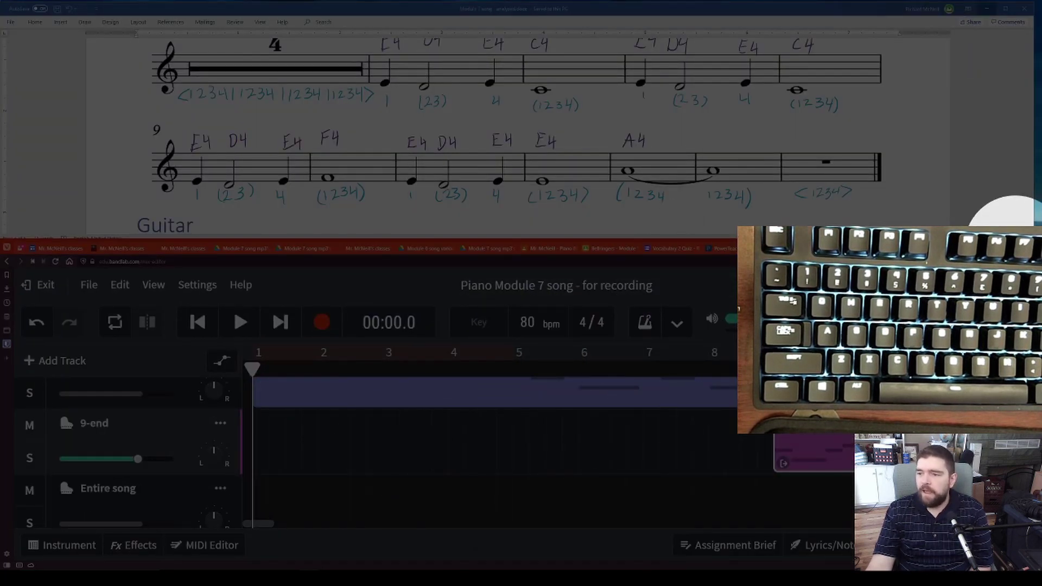
left_click(1014, 248)
left_click_drag(508, 477, 189, 45)
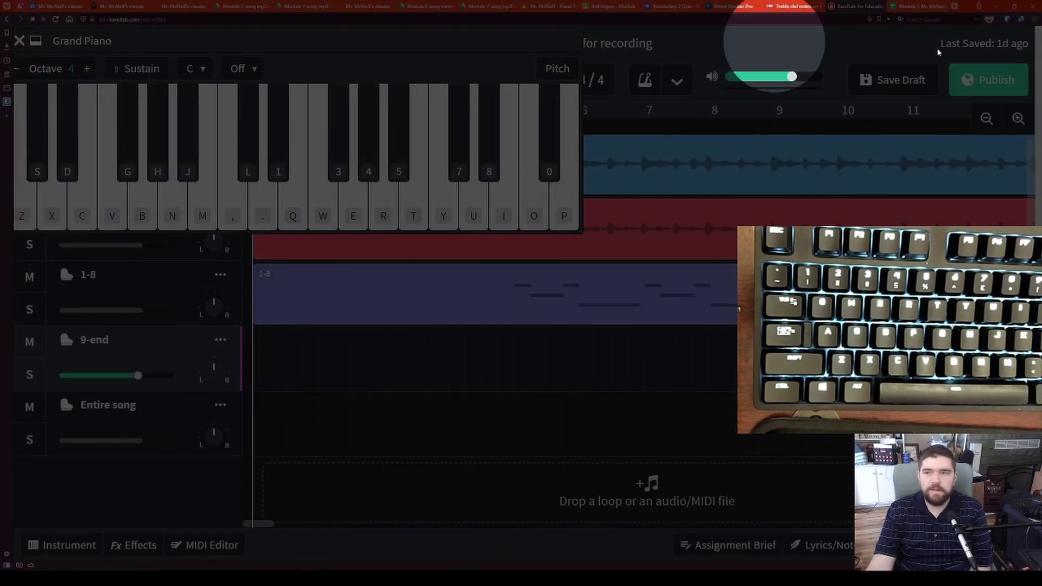
left_click(1015, 6)
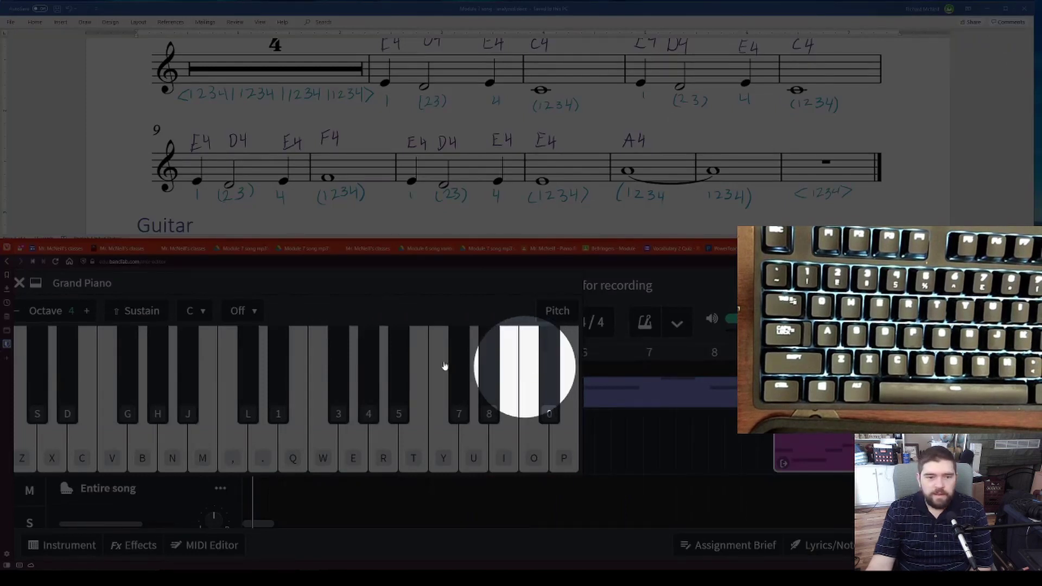
left_click_drag(195, 284, 292, 372)
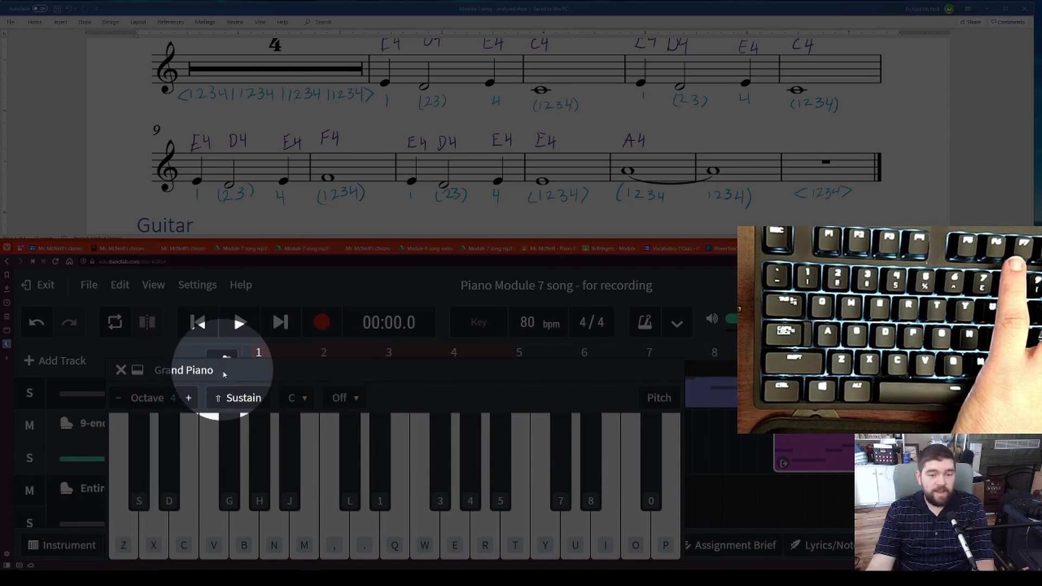
Step: Select the Entire song track and confirm its name
left_click_drag(223, 374, 341, 366)
left_click(117, 498)
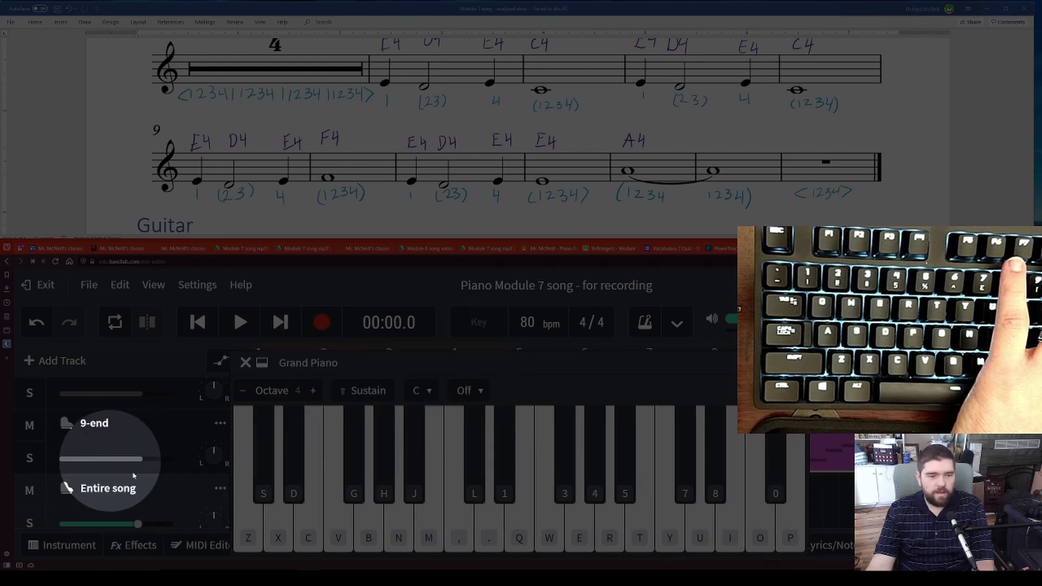
scroll(97, 478, "up", 2)
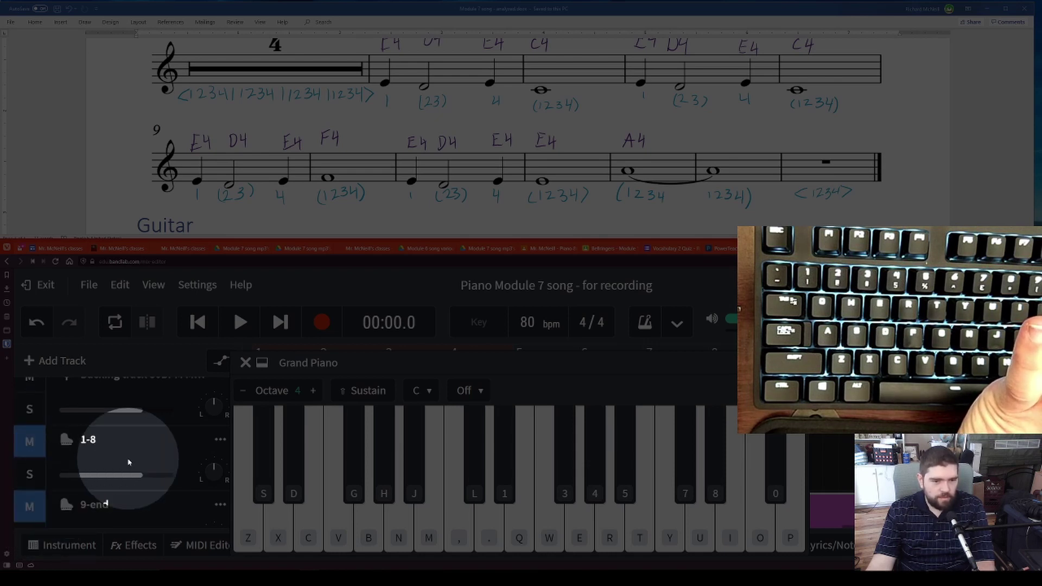
scroll(129, 462, "down", 3)
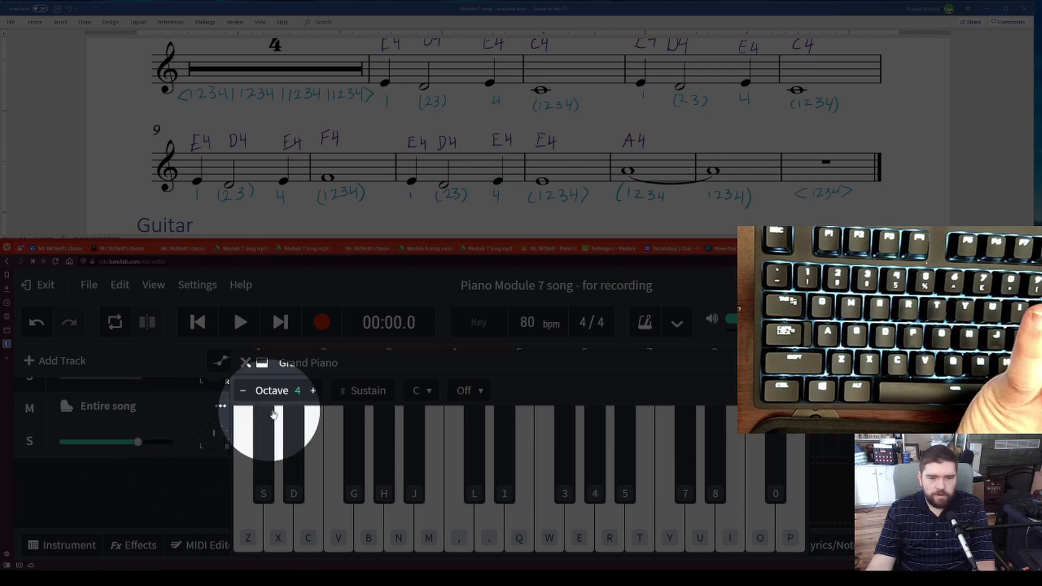
left_click_drag(358, 371, 351, 360)
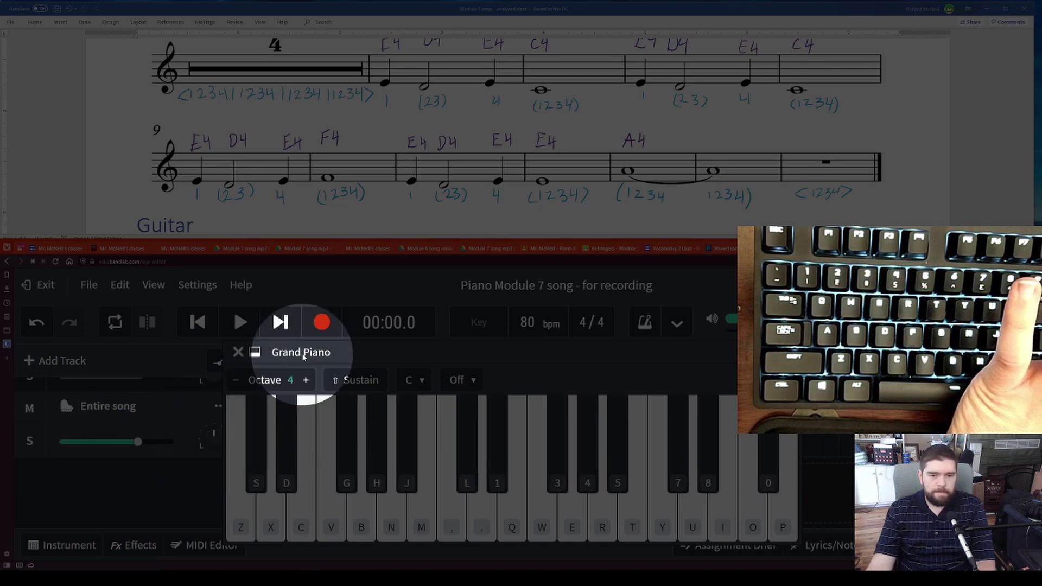
left_click_drag(304, 356, 308, 354)
key("Return")
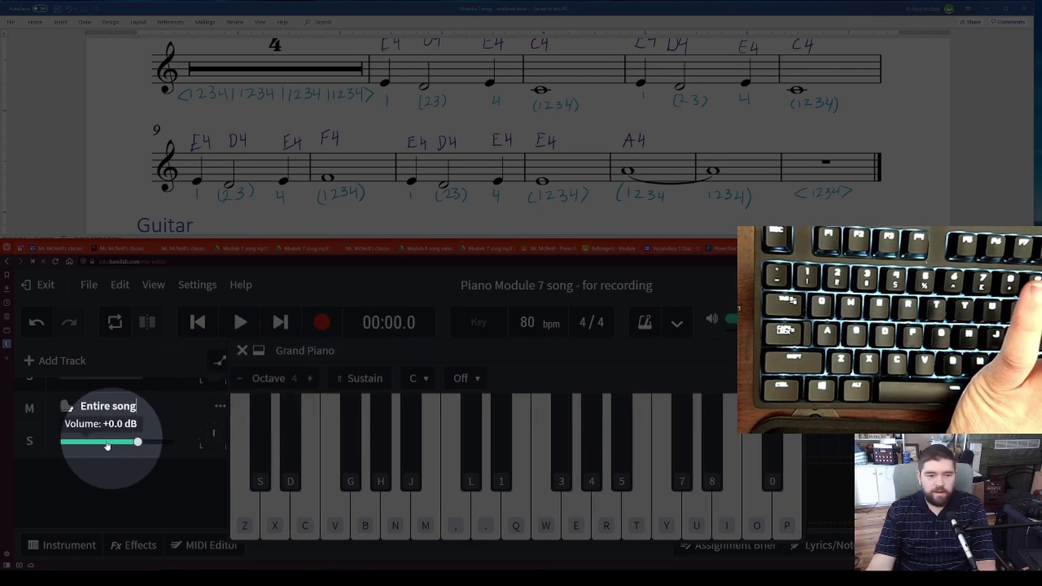
Step: Dock the virtual piano lower and enlarge it so all key labels are visible
scroll(108, 445, "up", 3)
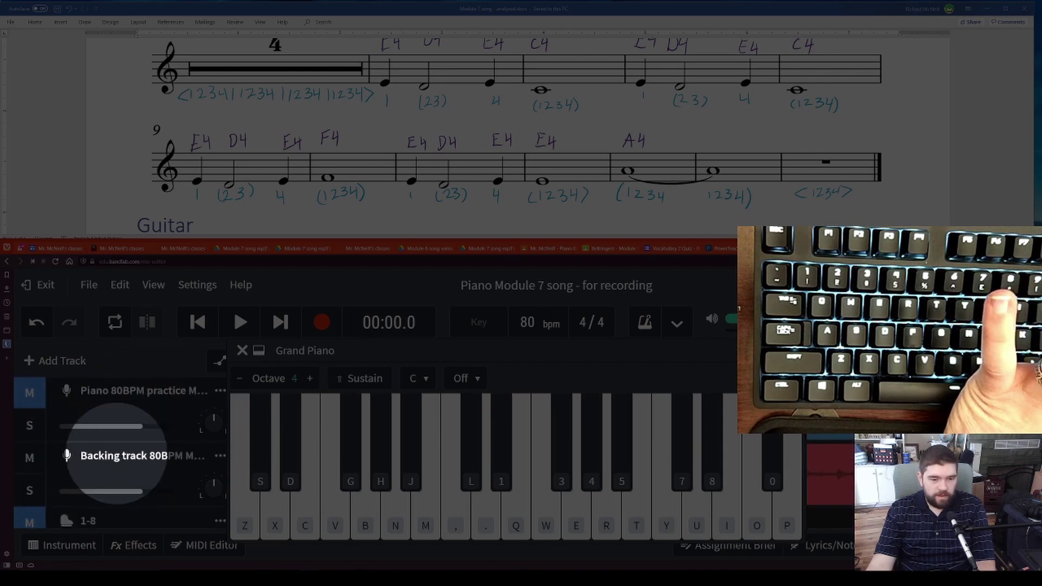
scroll(158, 461, "down", 5)
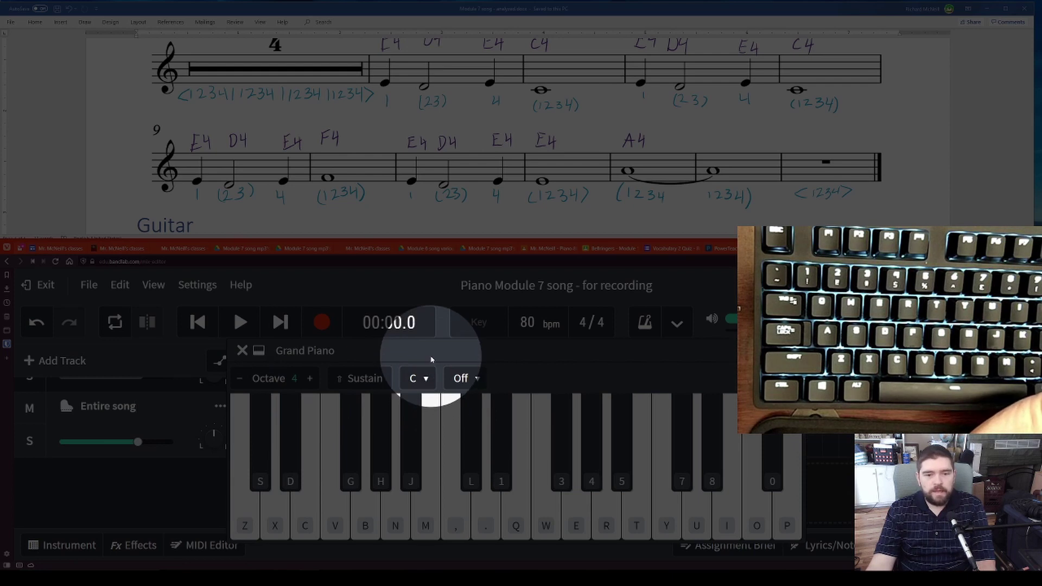
left_click_drag(425, 354, 407, 360)
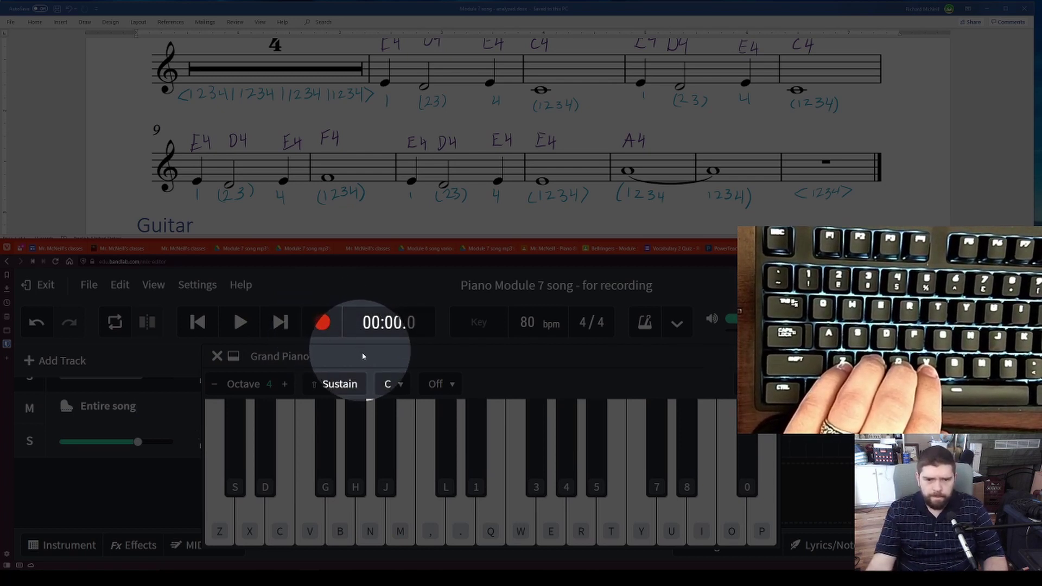
left_click_drag(377, 361, 411, 434)
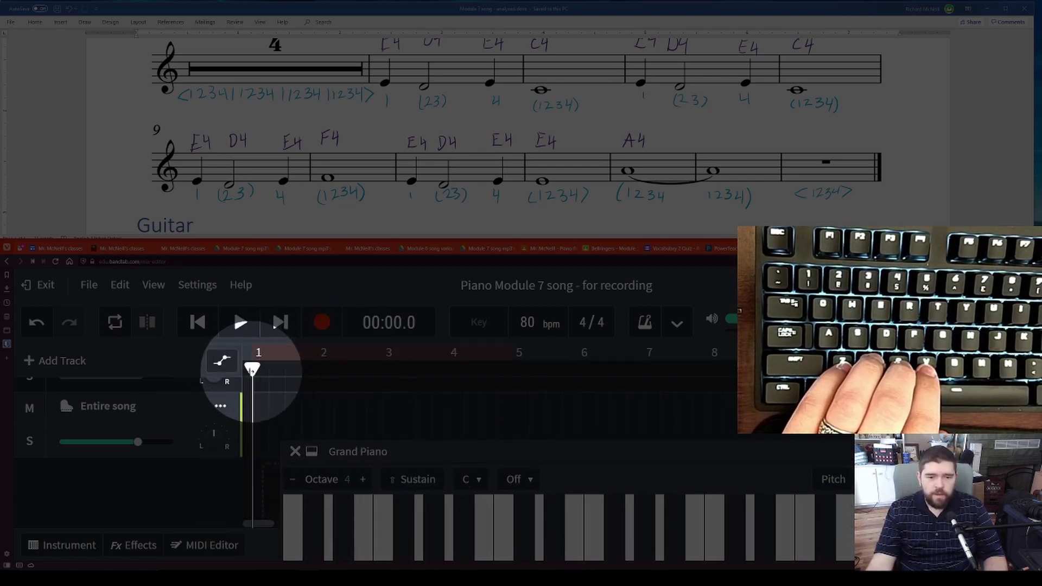
left_click_drag(337, 451, 267, 344)
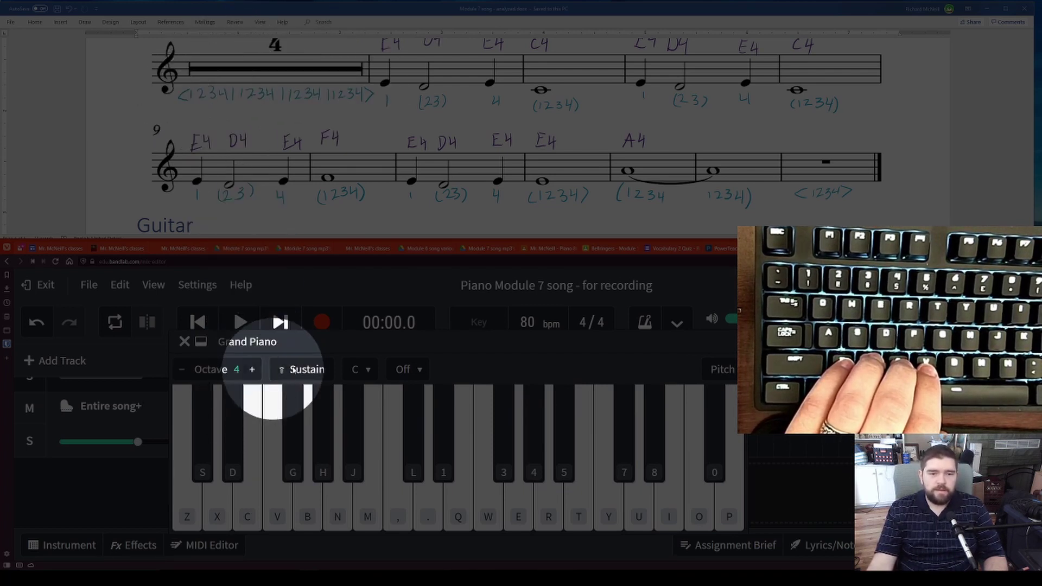
Step: Start recording and play the first two phrases, E4-D4-E4-C4 twice, with the C, X and Z keys
left_click(320, 326)
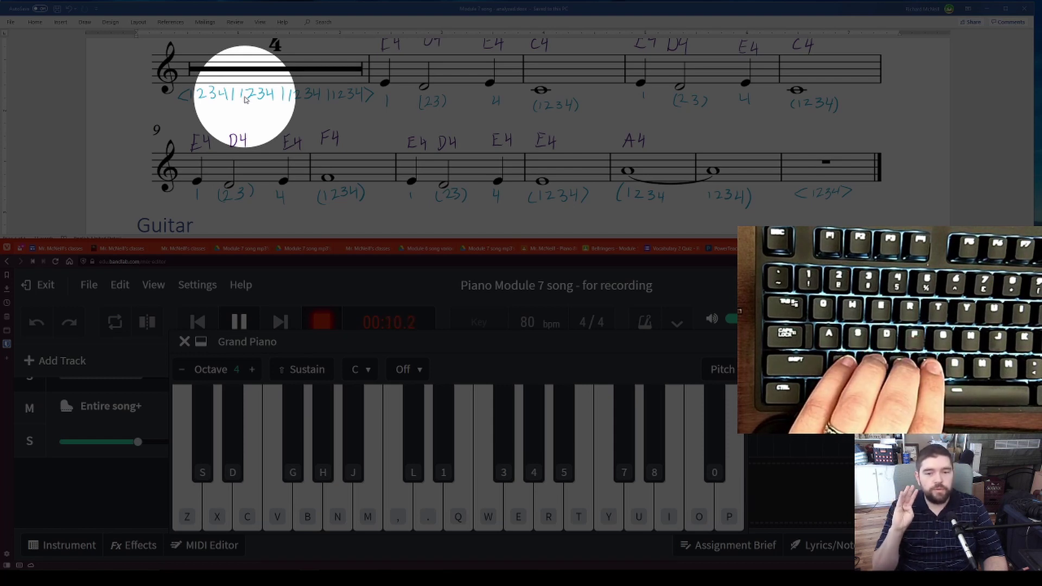
key("c")
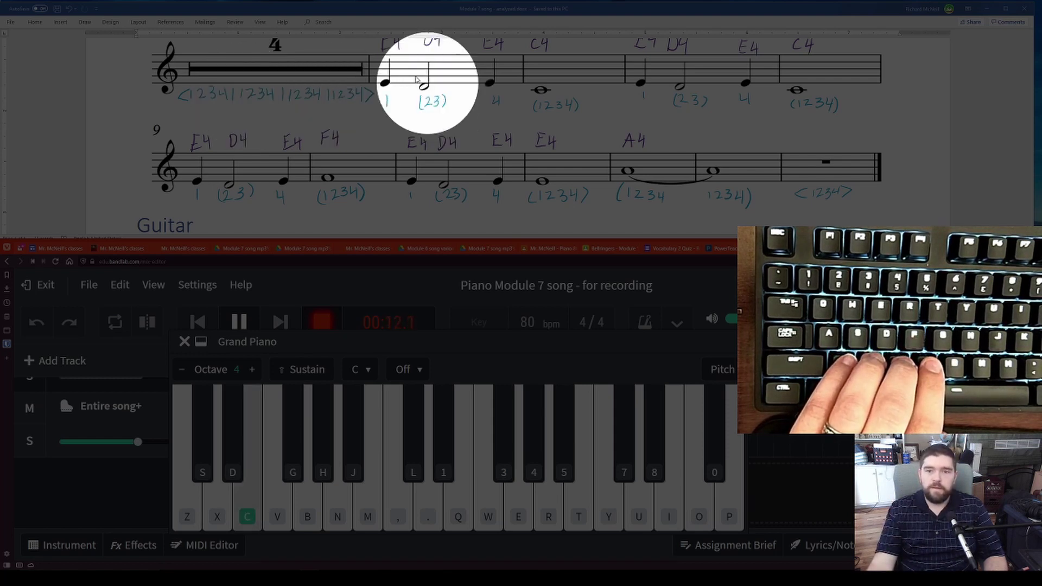
key("x")
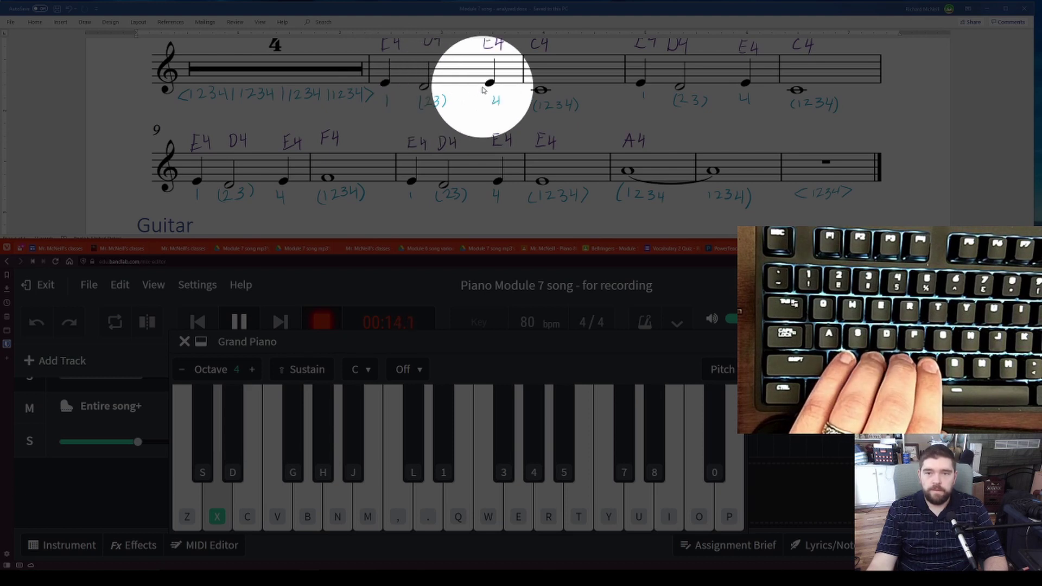
key("c")
key("z")
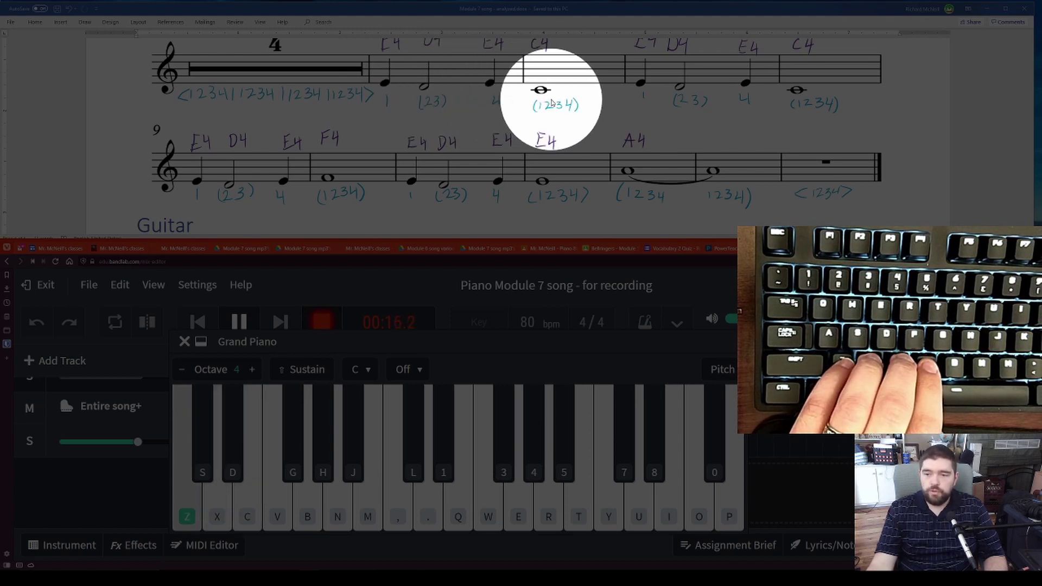
key("c")
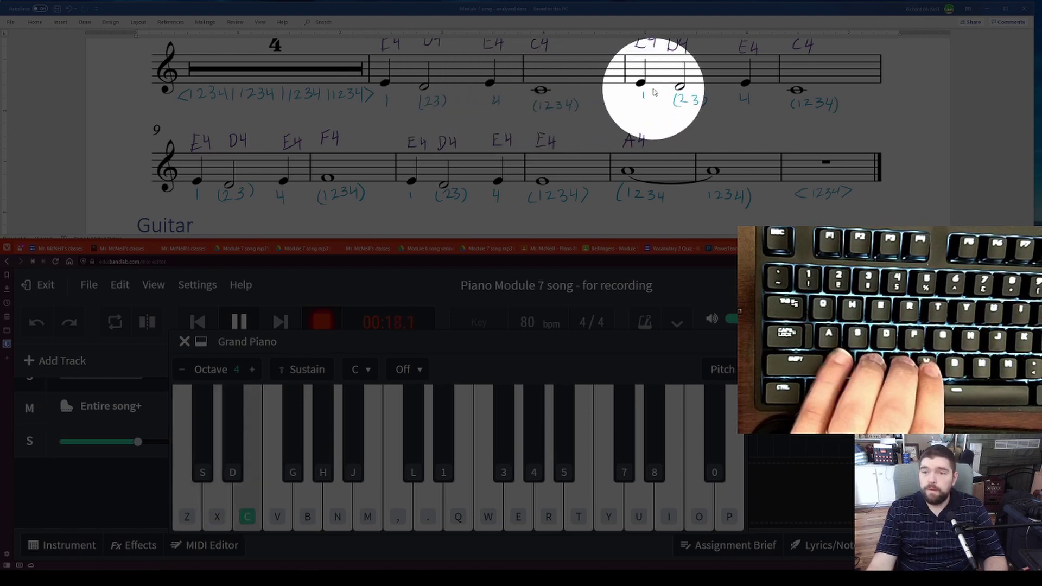
key("x")
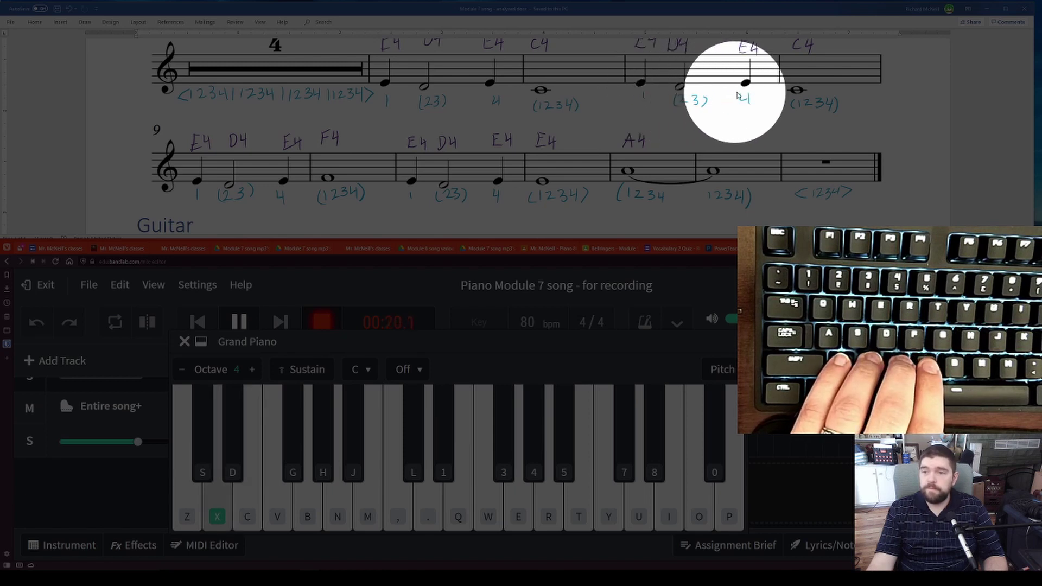
key("c")
key("z")
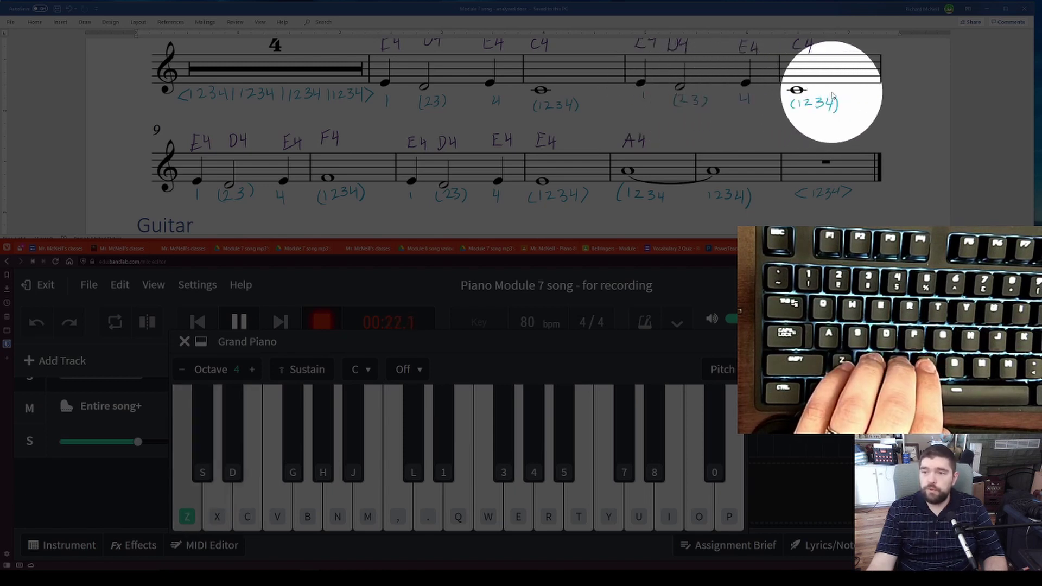
Step: Play the closing phrases E4-D4-E4-F4 and E4-D4-E4, ending on the held A4
key("c")
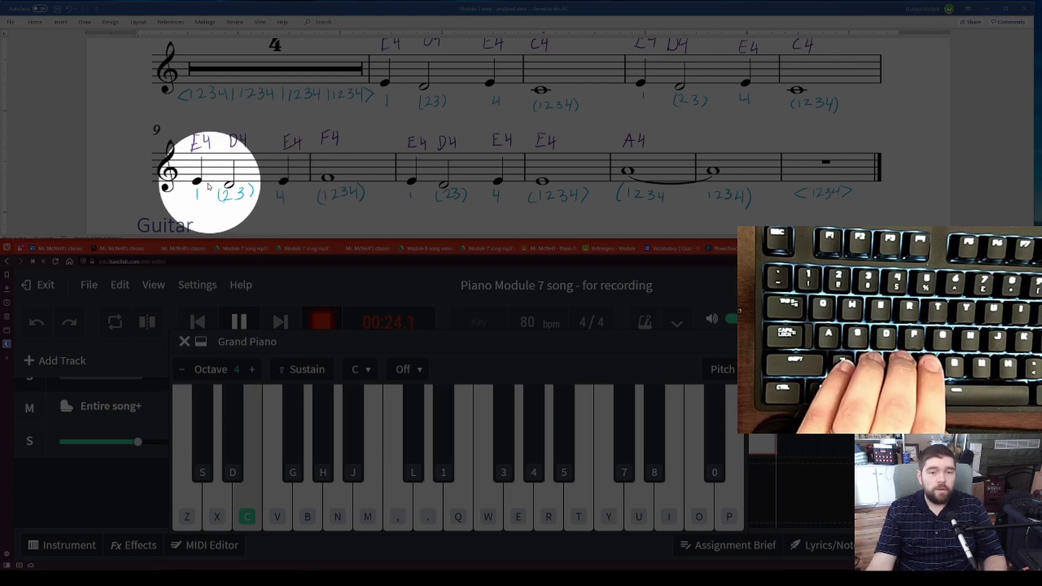
key("x")
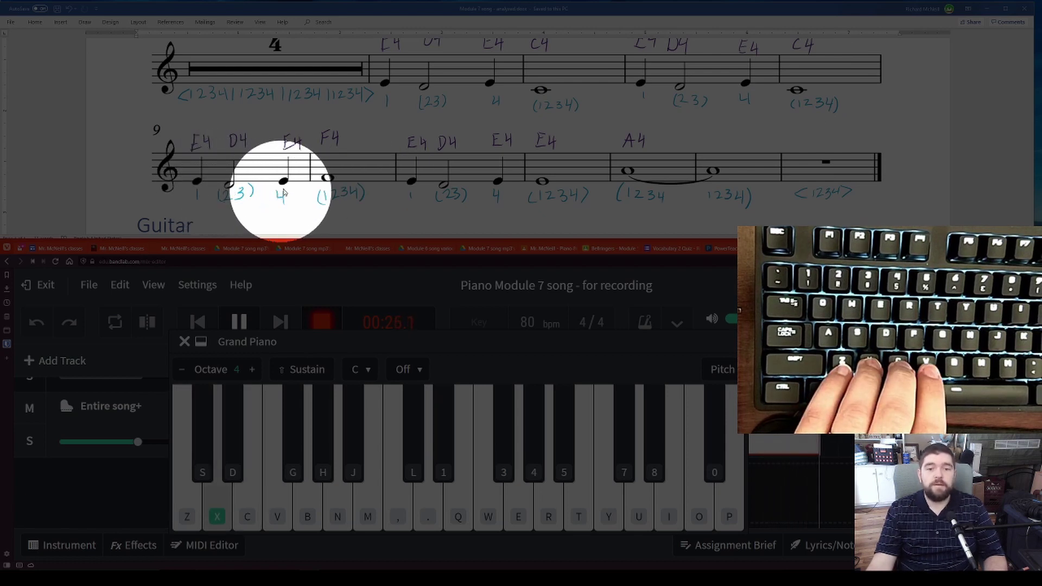
key("c")
key("v")
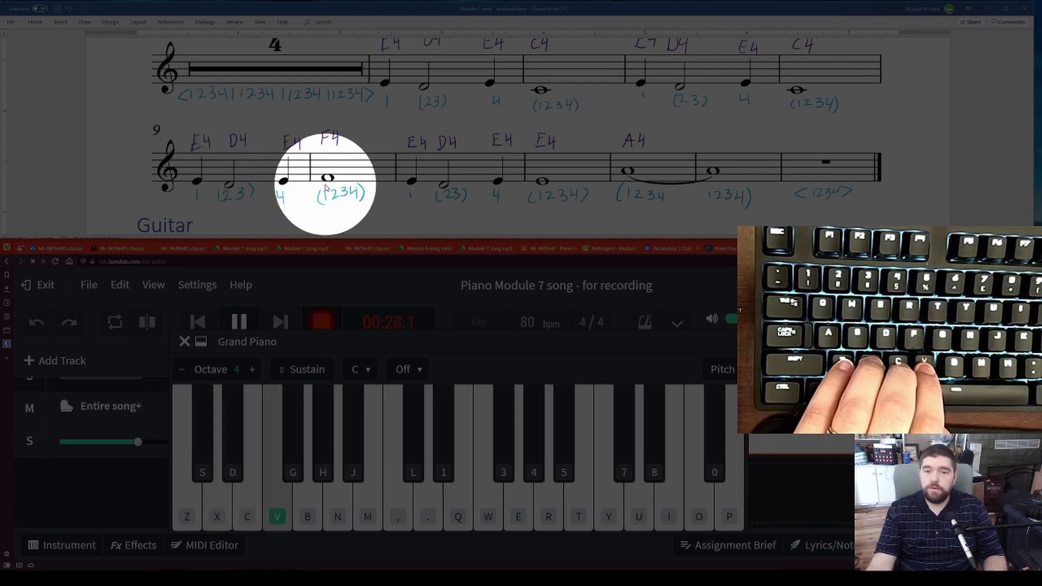
key("c")
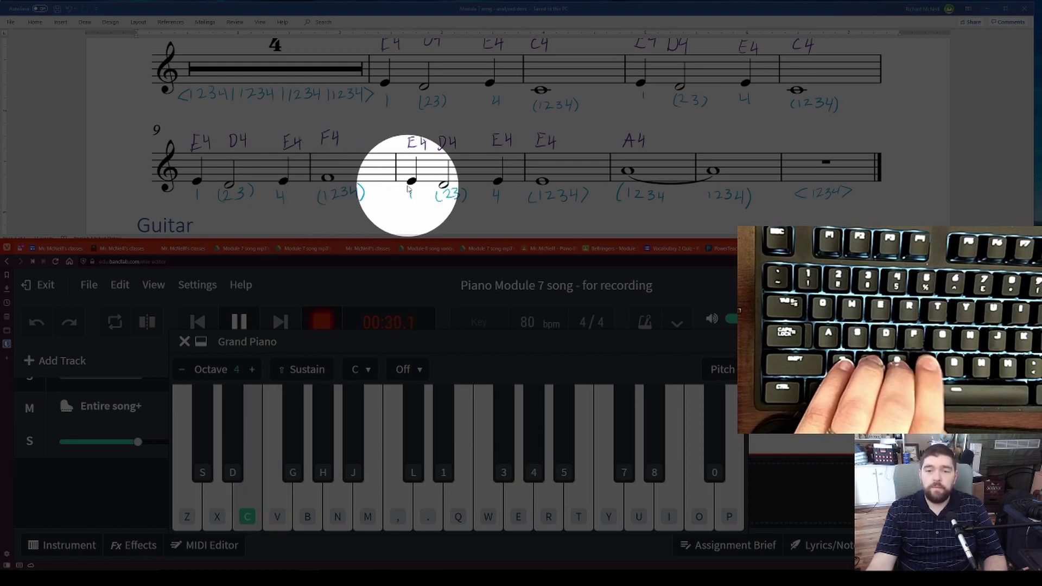
key("x")
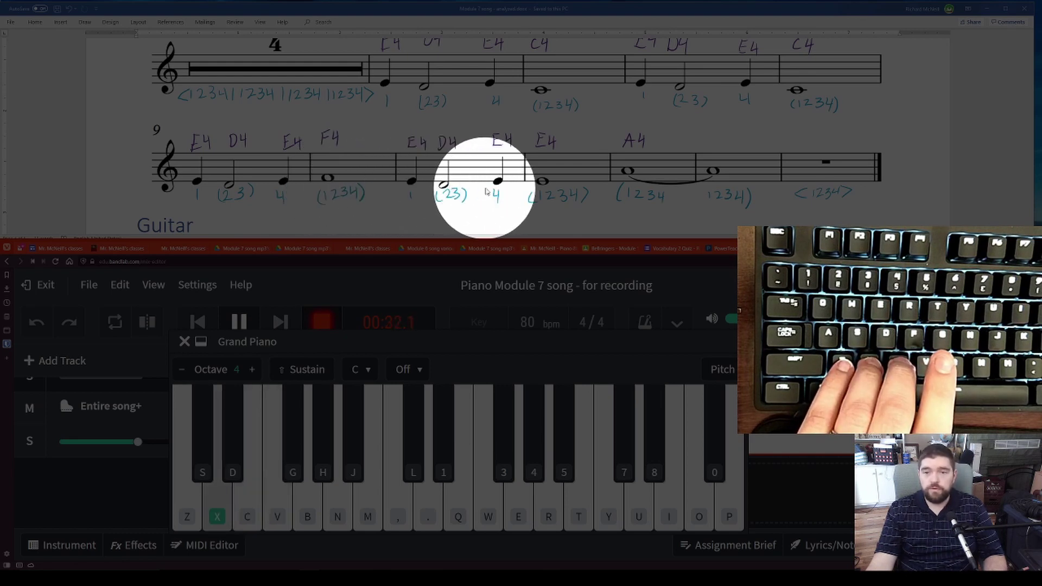
key("c")
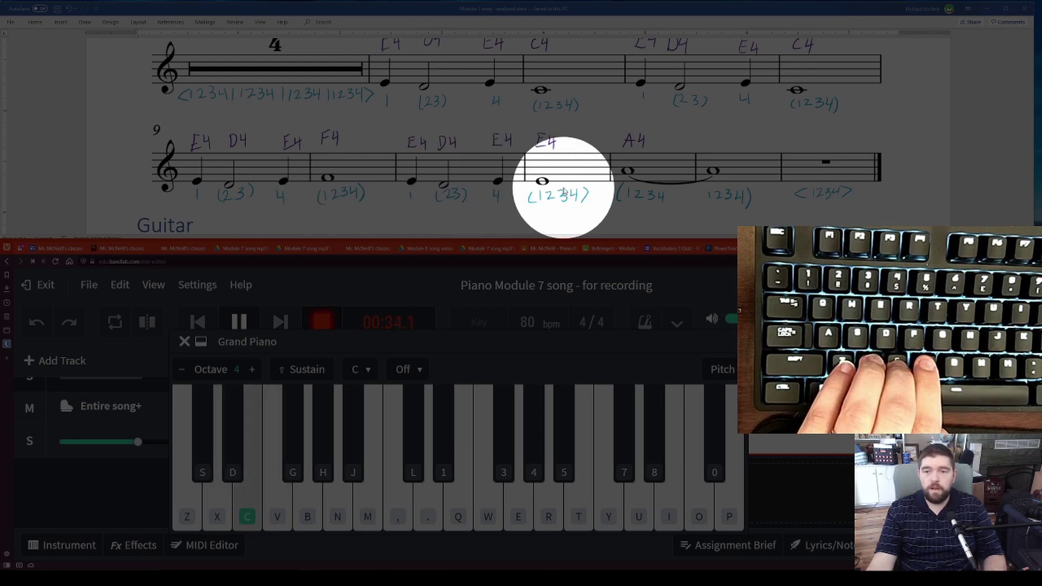
key("n")
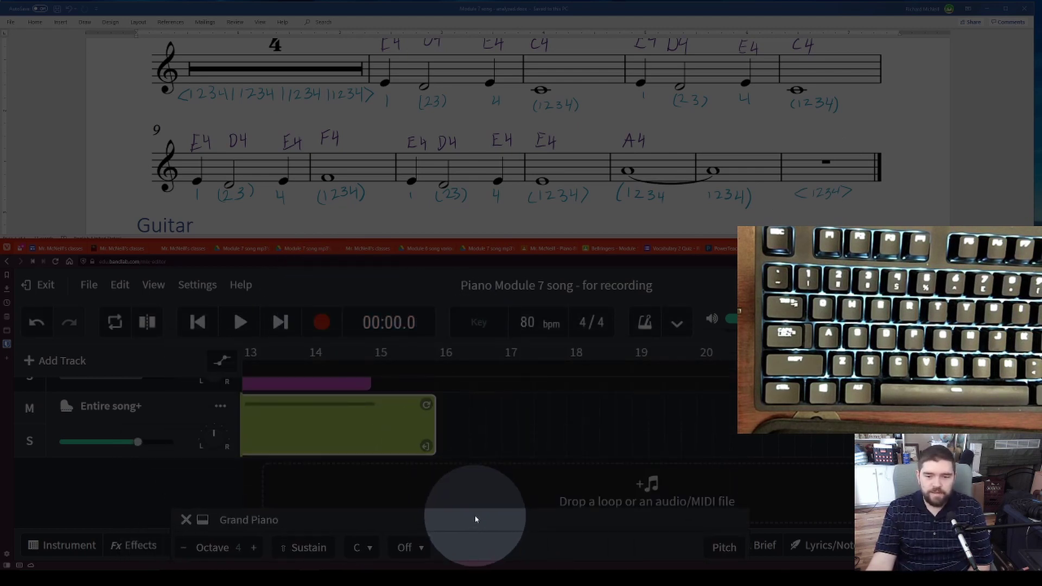
Step: Enlarge the virtual piano panel and maximize the BandLab window to fill the screen
left_click_drag(483, 487, 484, 334)
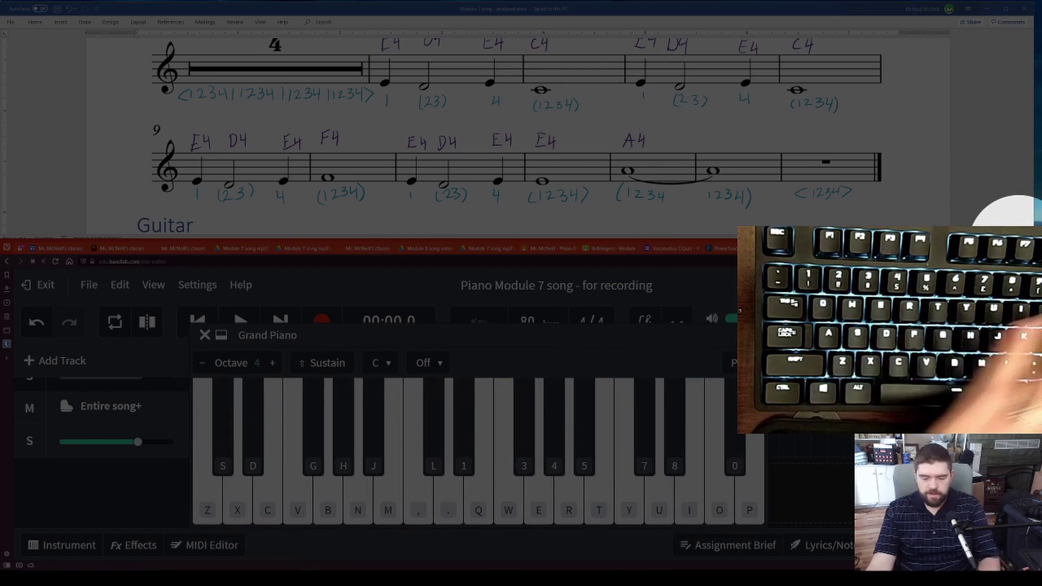
left_click(523, 383)
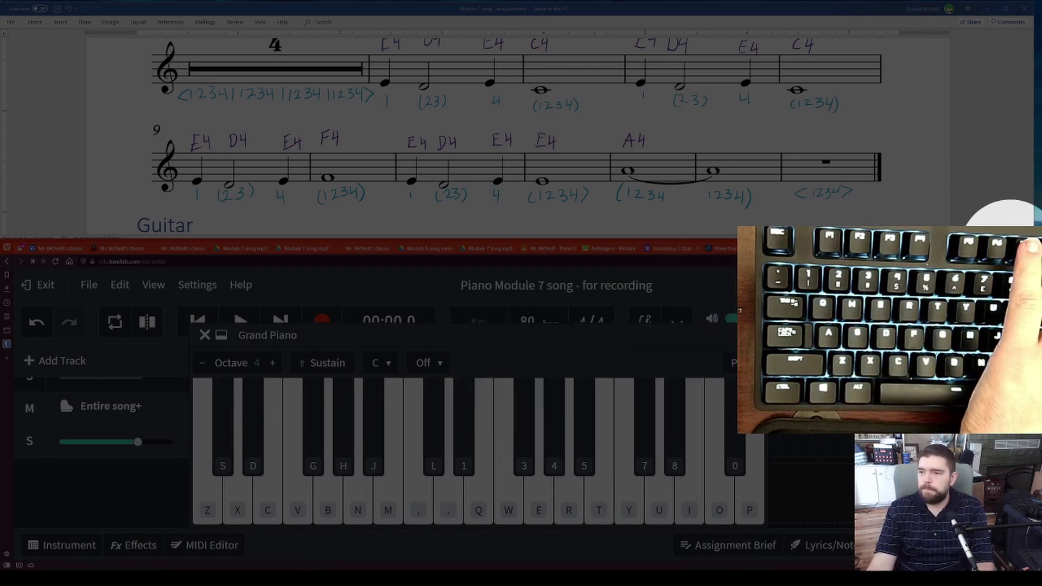
key("super+Up")
Step: Close the Grand Piano panel so all five tracks and the new Entire song+ clip show
left_click_drag(404, 96, 728, 271)
left_click_drag(283, 524, 251, 526)
left_click(525, 269)
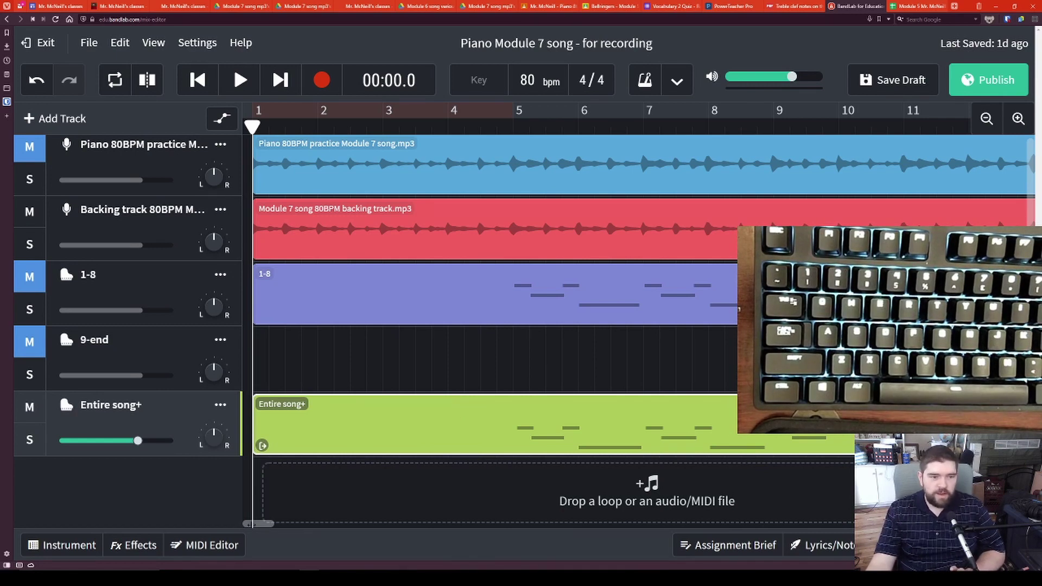
mouse_move(261, 526)
left_mouse_down()
mouse_move(299, 528)
mouse_move(260, 526)
left_mouse_up()
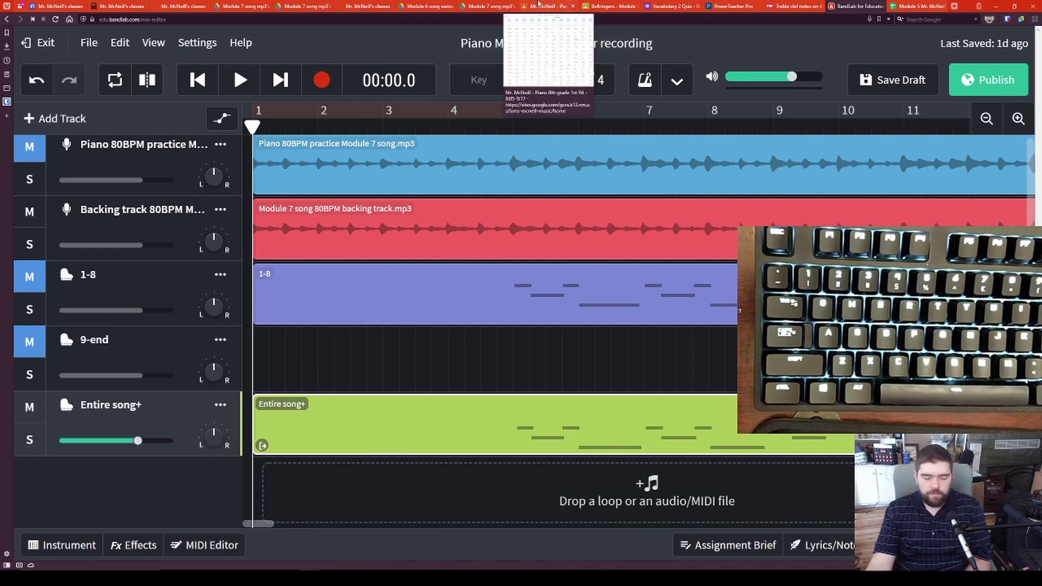
key("alt")
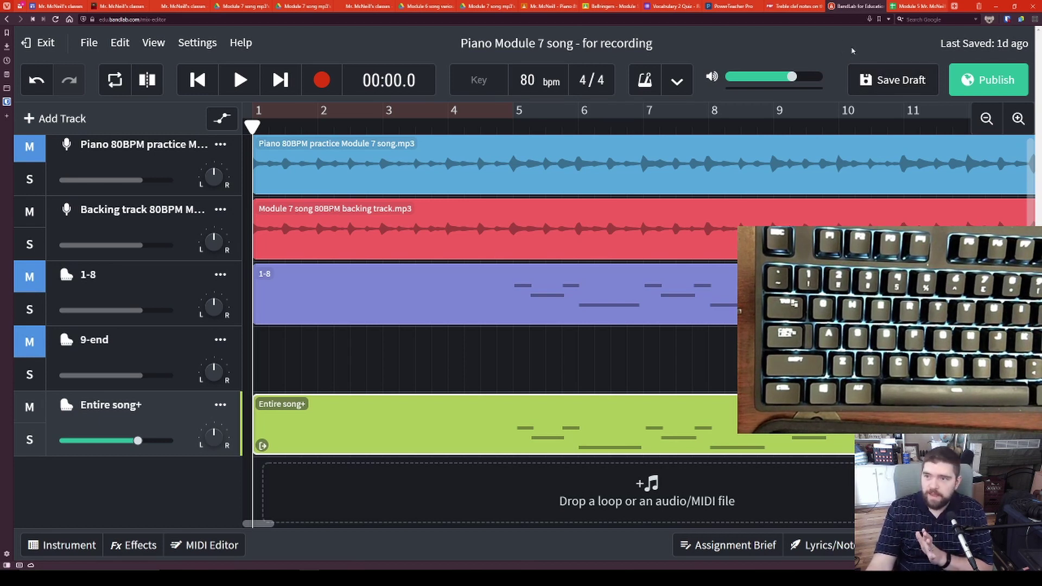
mouse_move(549, 3)
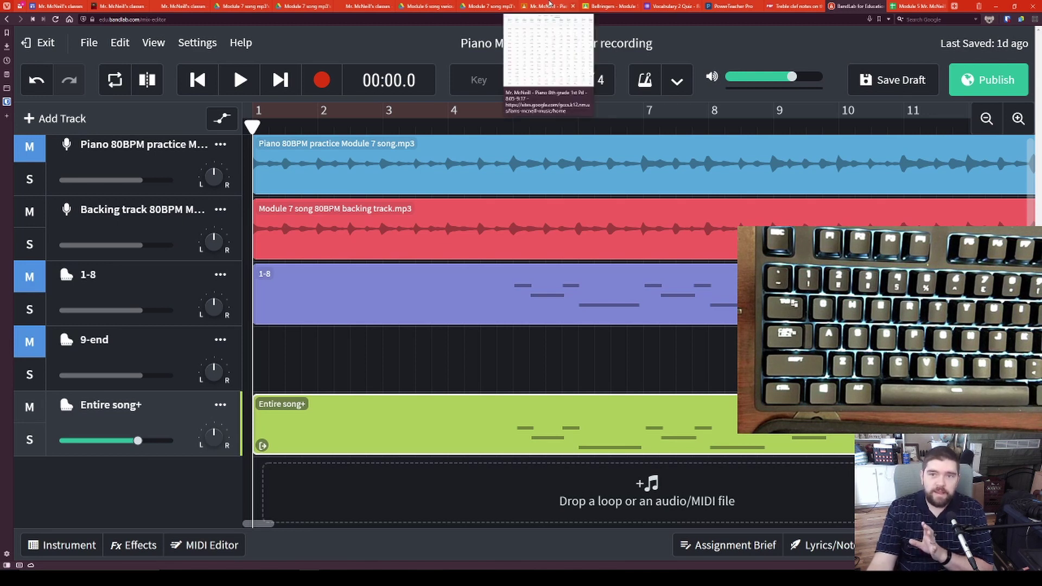